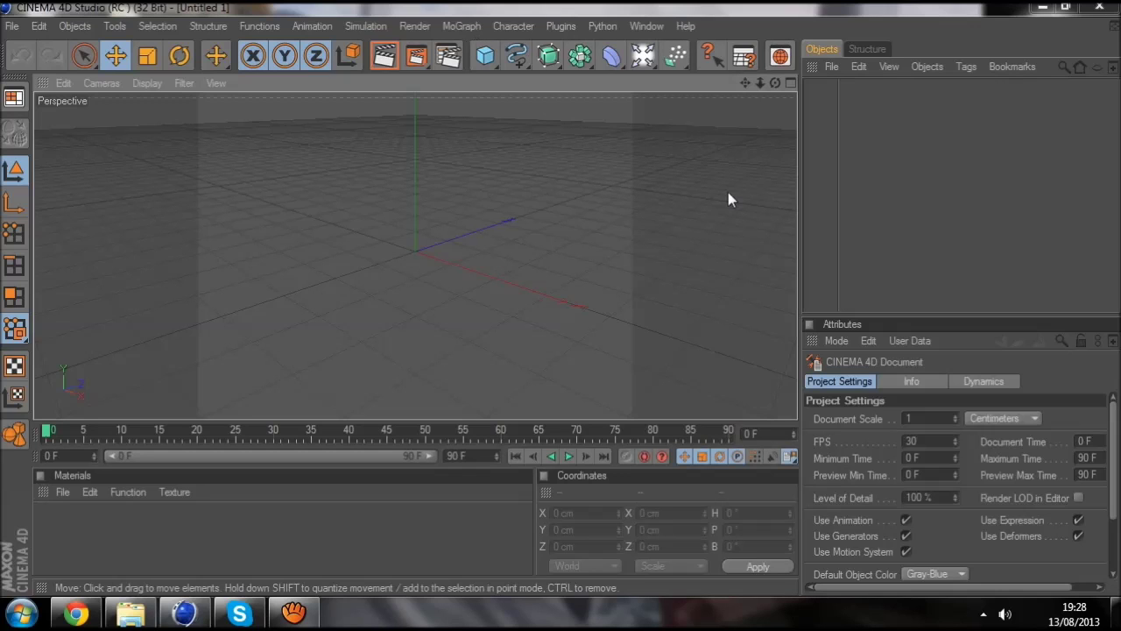
Step: Set the render output size to 1280x720 and the frame range to All Frames (0–90)
{"action": "left_click", "coordinate": [448, 56]}
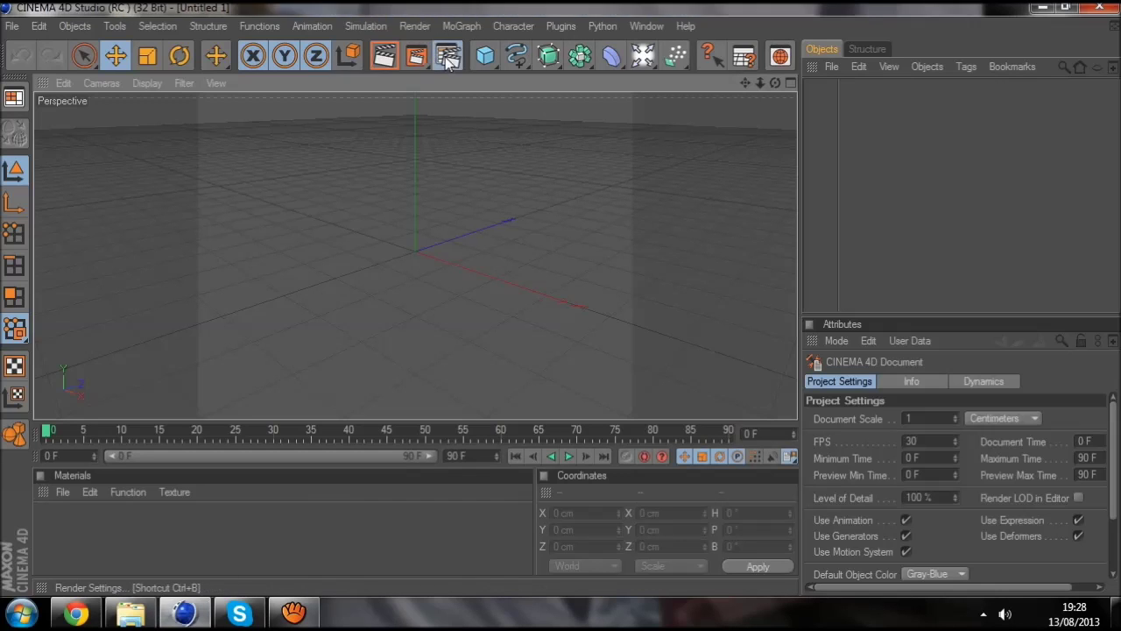
{"action": "left_click", "coordinate": [182, 67]}
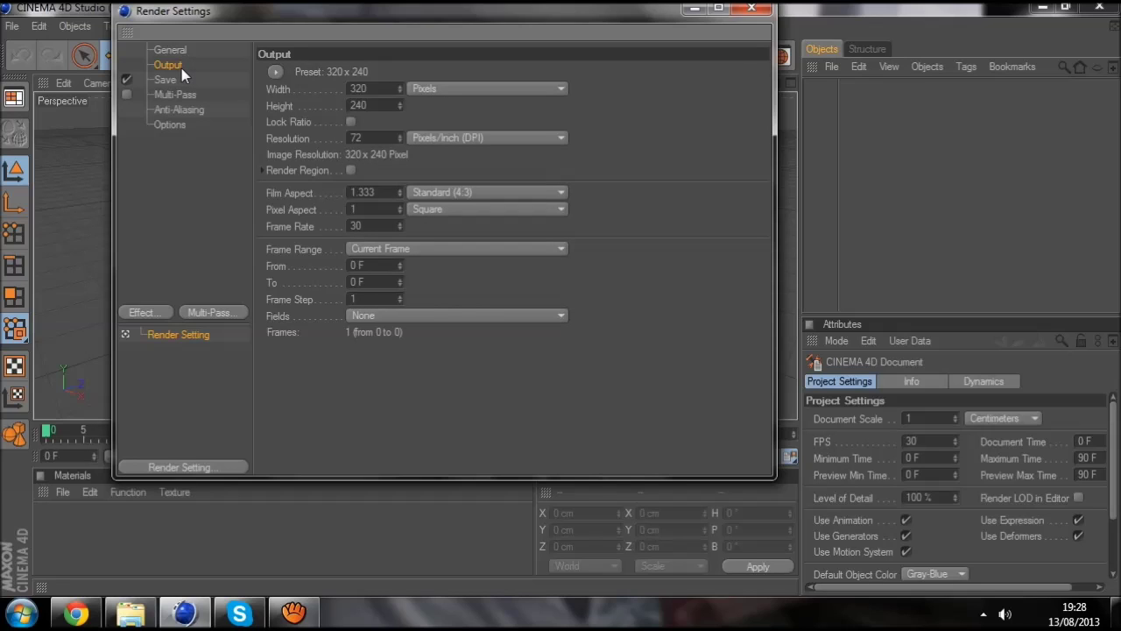
{"action": "double_click", "coordinate": [371, 88]}
{"action": "type", "text": "3"}
{"action": "type", "text": "28"}
{"action": "left_click", "coordinate": [372, 105]}
{"action": "key", "text": "BackSpace"}
{"action": "key", "text": "BackSpace"}
{"action": "key", "text": "BackSpace"}
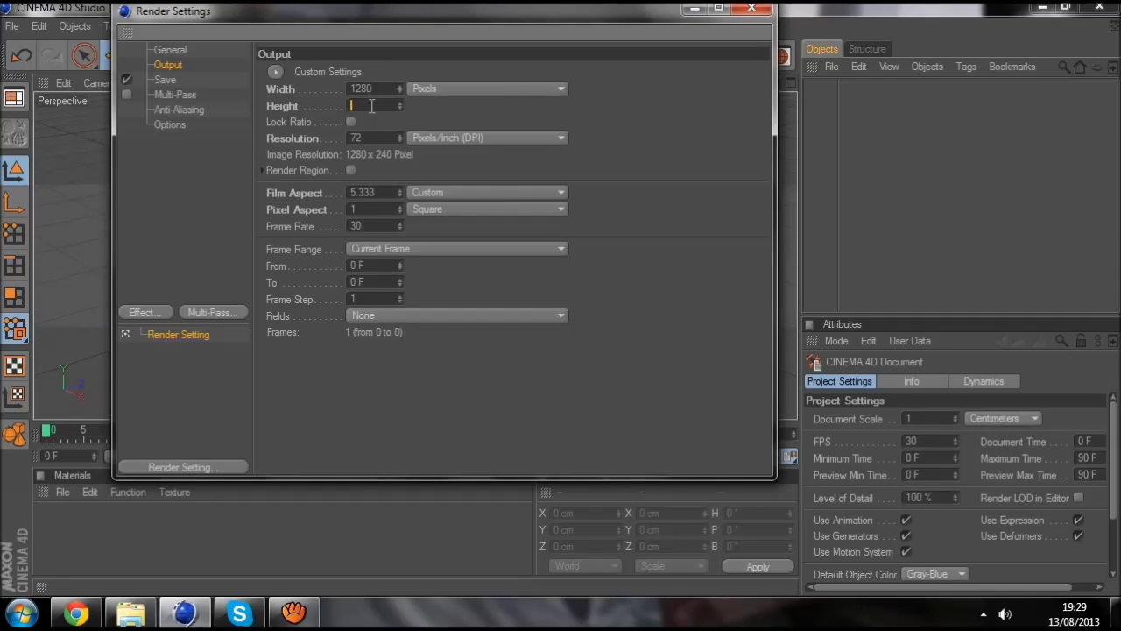
{"action": "type", "text": "720"}
{"action": "left_click", "coordinate": [438, 251]}
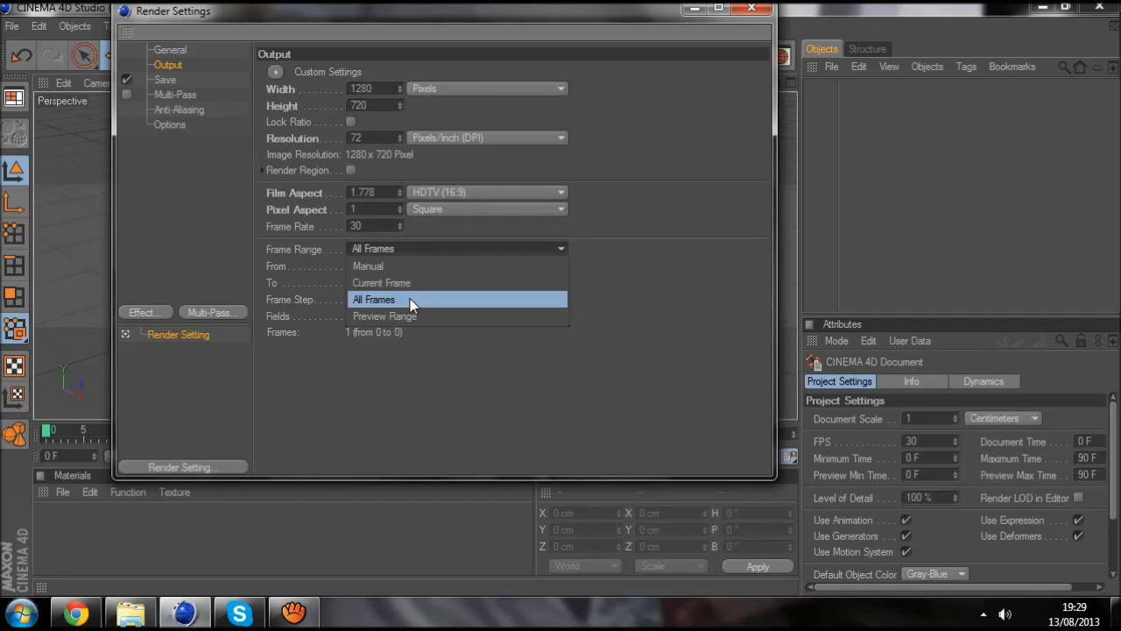
{"action": "left_click", "coordinate": [410, 299]}
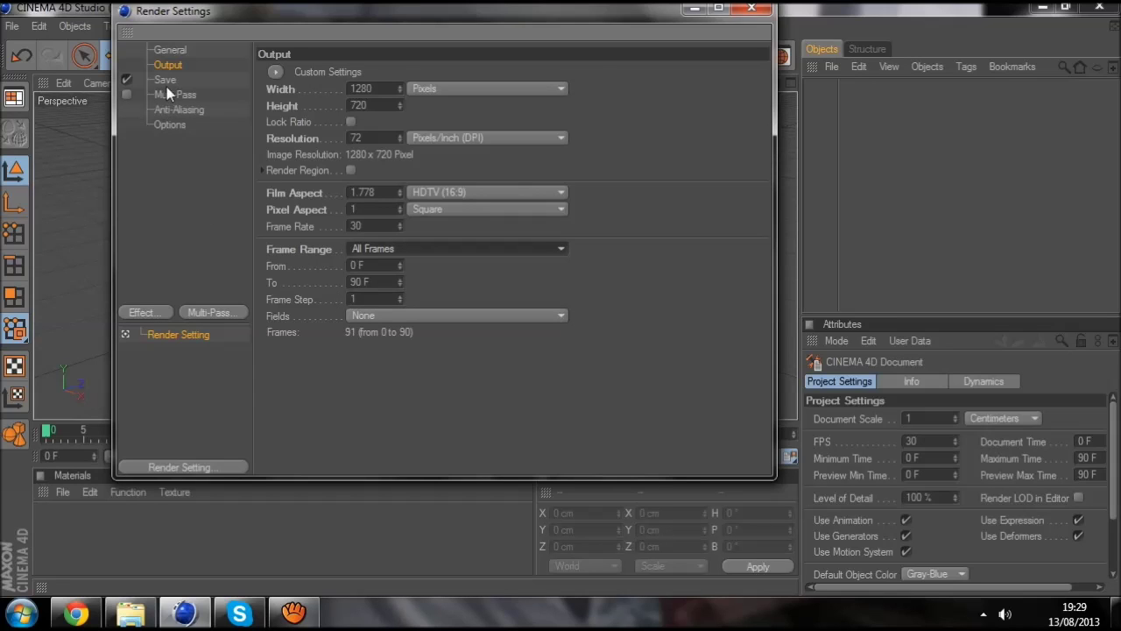
Step: Set the save format to AVI Movie and close the render settings
{"action": "left_click", "coordinate": [166, 82]}
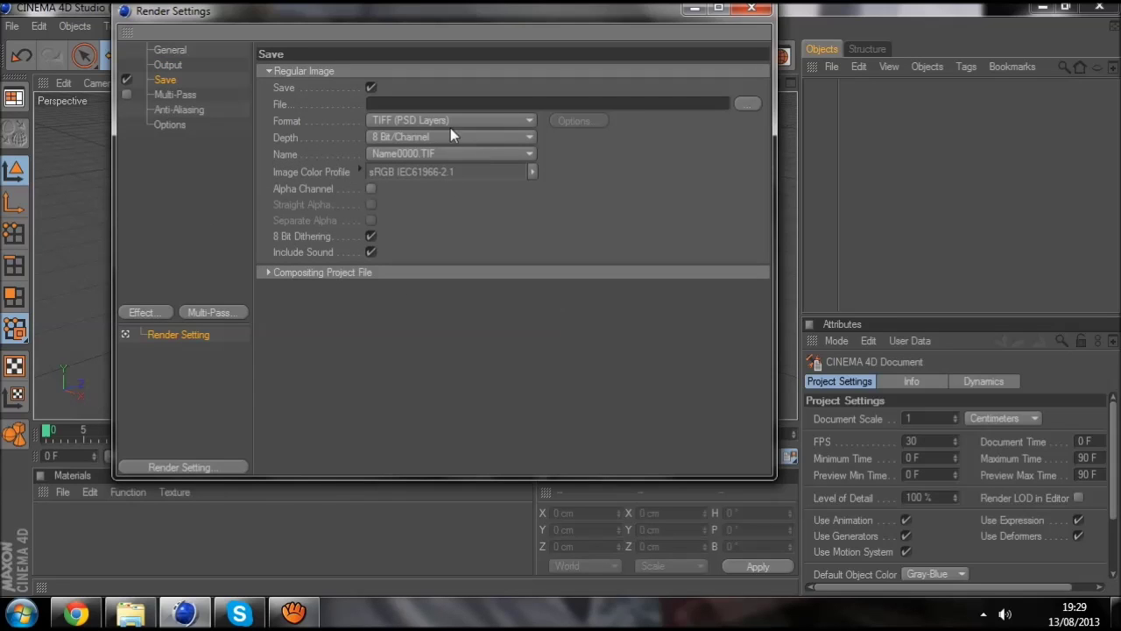
{"action": "left_click", "coordinate": [518, 123]}
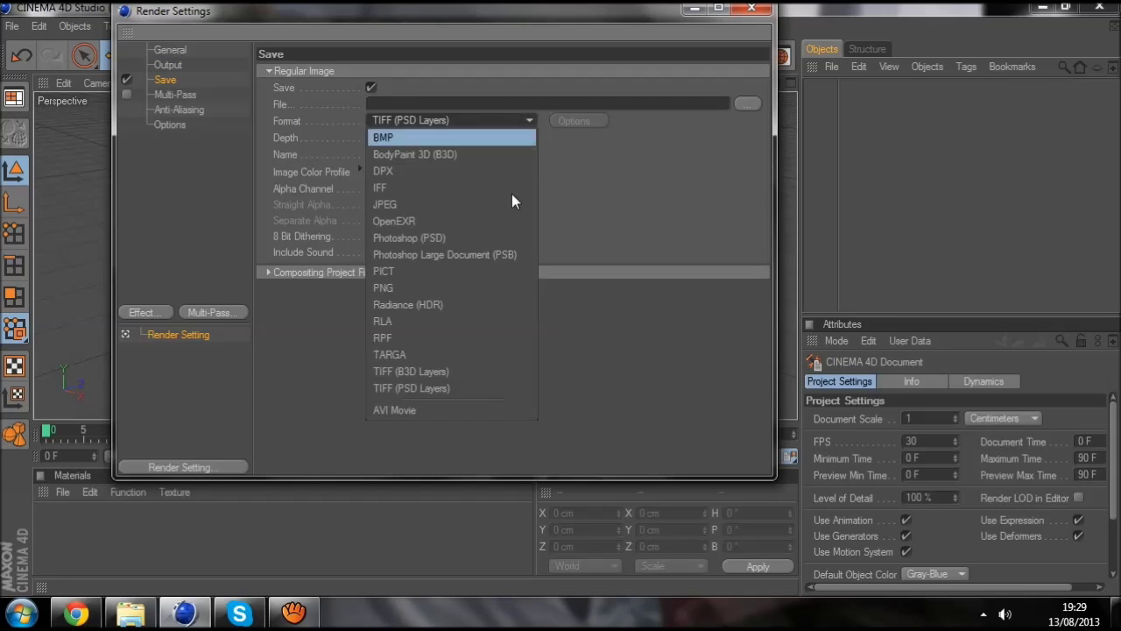
{"action": "left_click", "coordinate": [412, 410]}
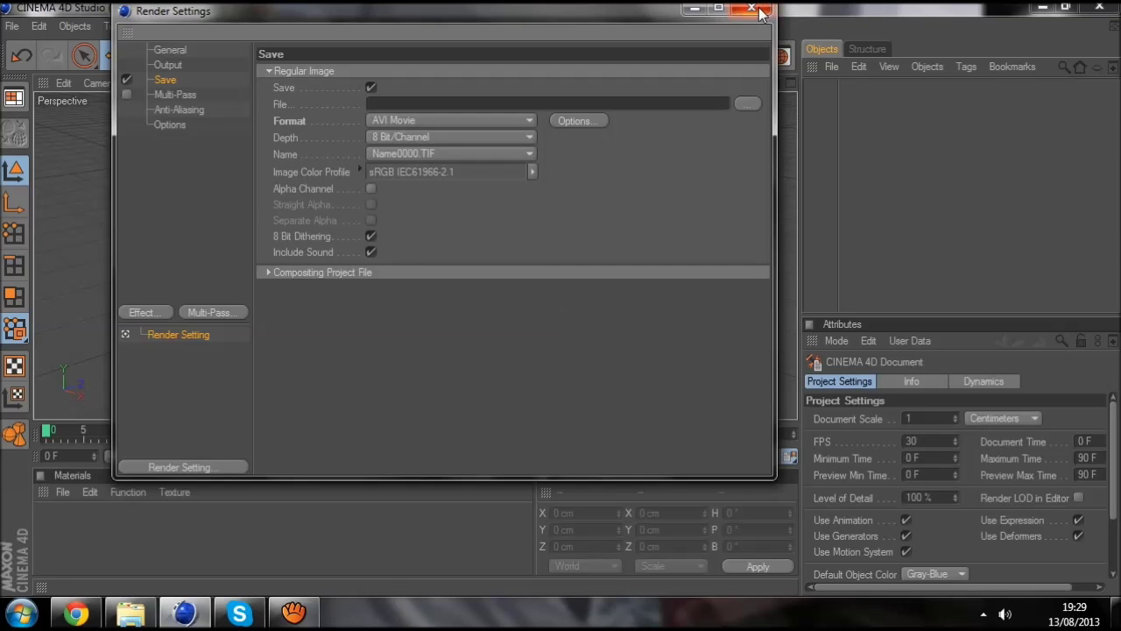
{"action": "left_click", "coordinate": [751, 8]}
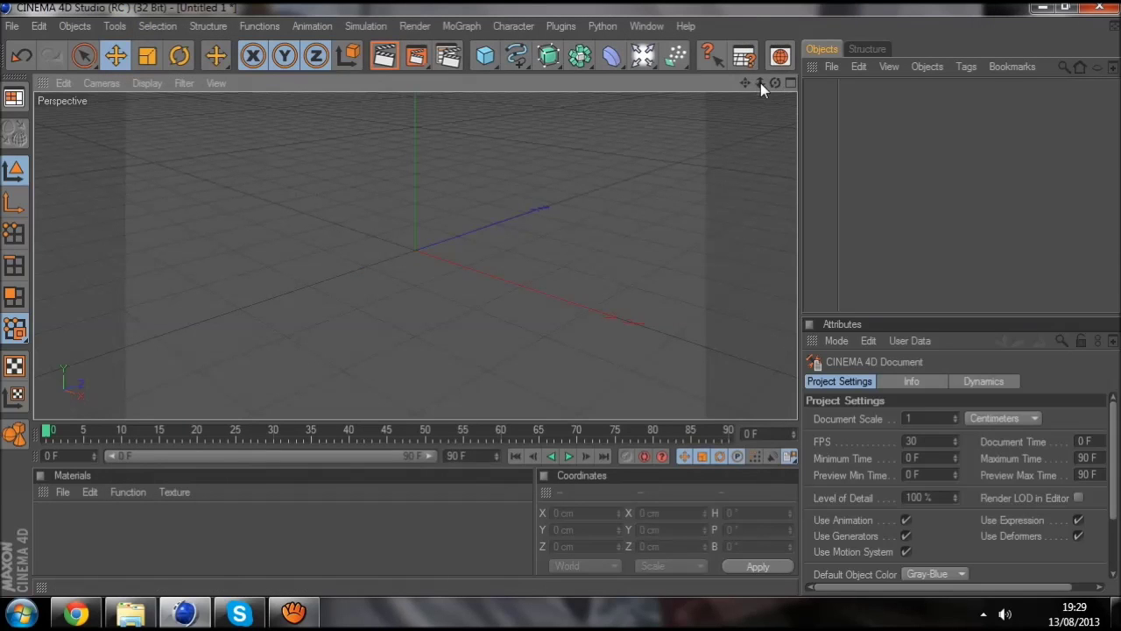
Step: Add a MoText object from the MoGraph menu and move it left of the origin
{"action": "left_click_drag", "start_coordinate": [774, 83], "coordinate": [561, 297]}
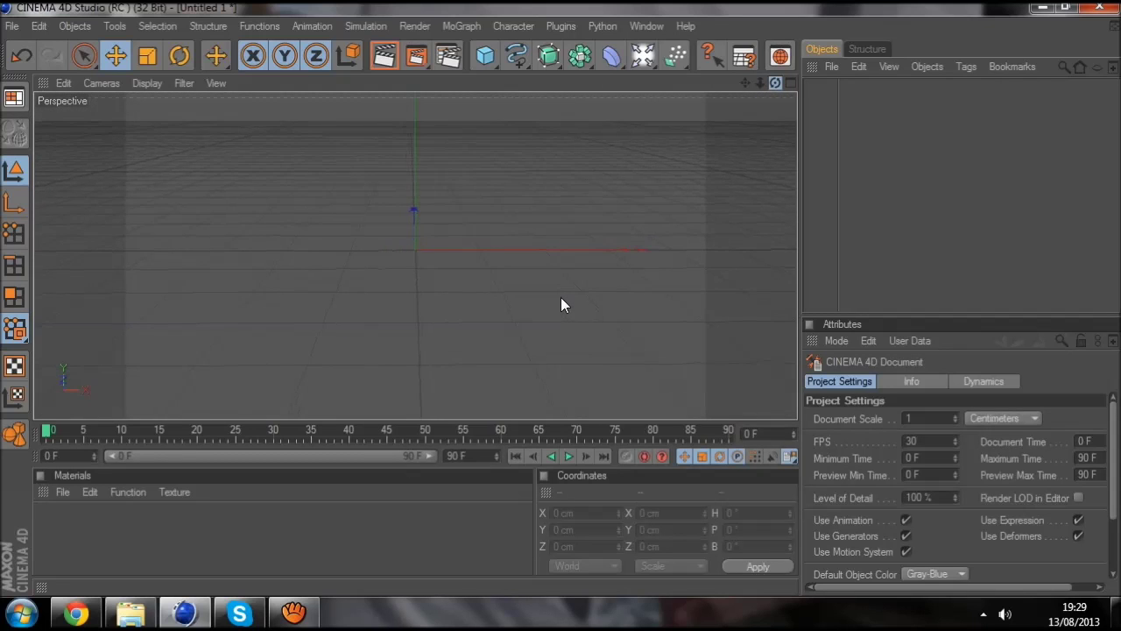
{"action": "left_click", "coordinate": [472, 27]}
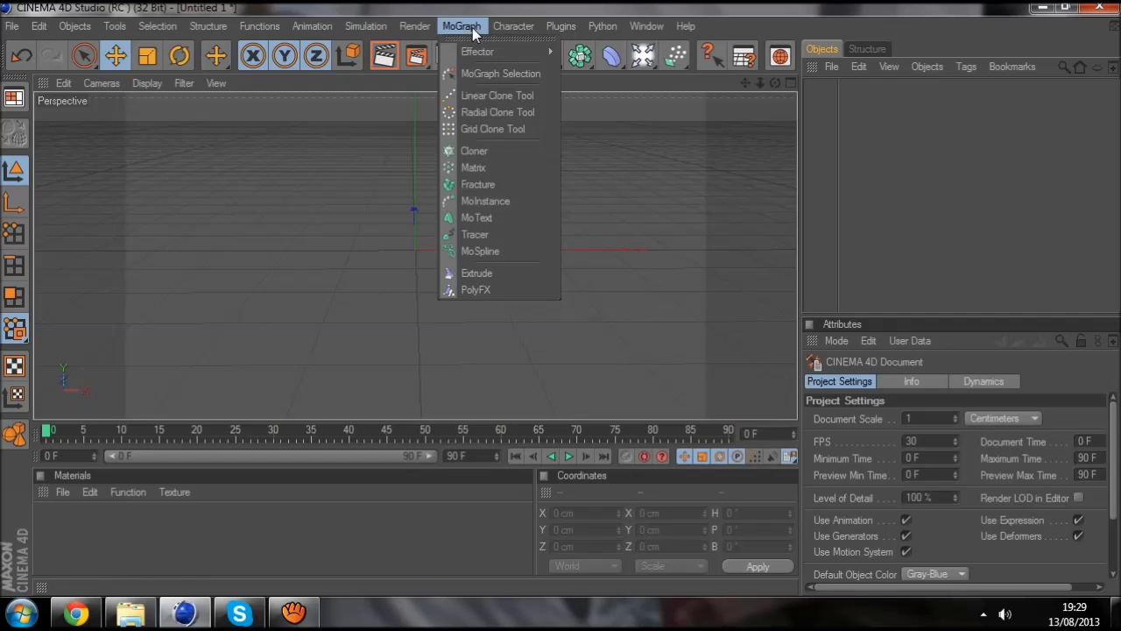
{"action": "left_click", "coordinate": [507, 217]}
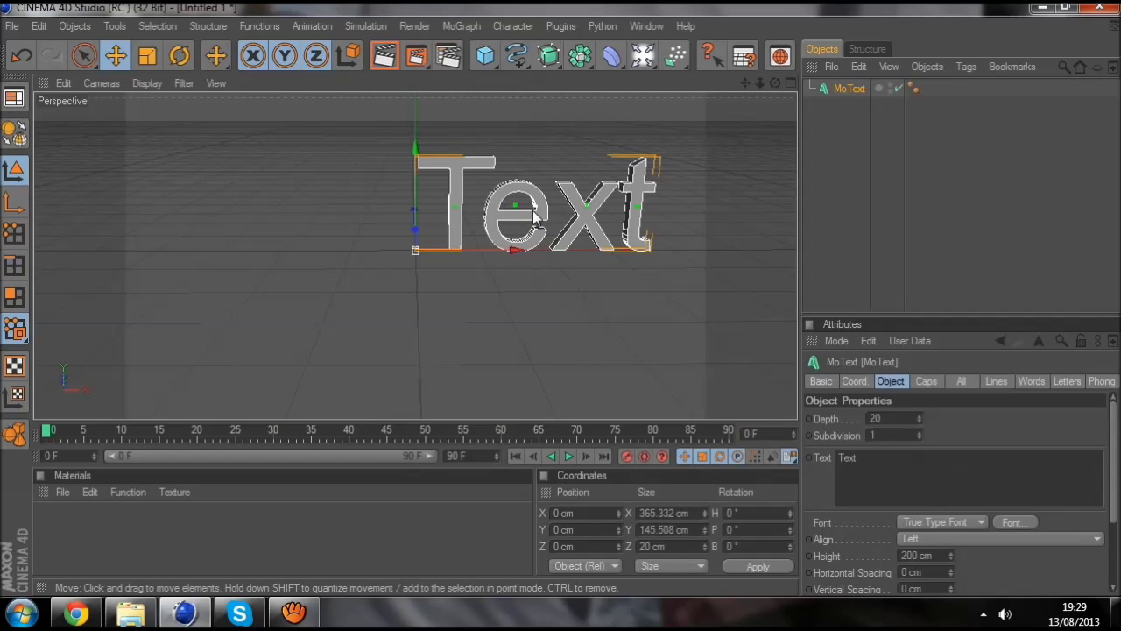
{"action": "mouse_move", "coordinate": [588, 228]}
{"action": "left_mouse_down"}
{"action": "mouse_move", "coordinate": [543, 296]}
{"action": "mouse_move", "coordinate": [563, 297]}
{"action": "left_mouse_up"}
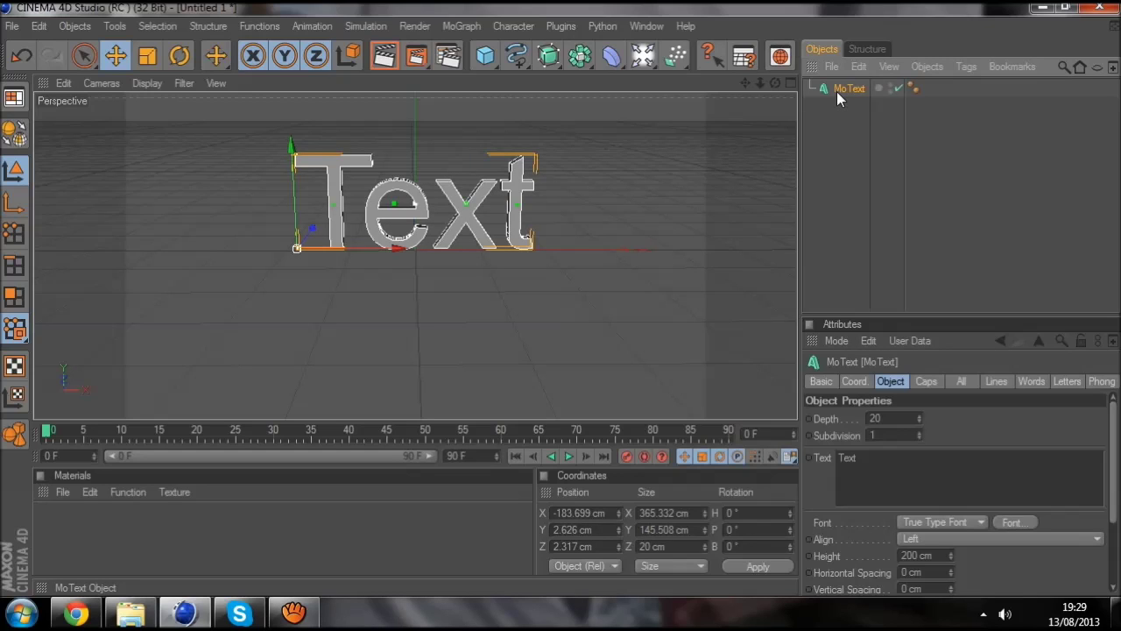
Step: Duplicate the MoText object and give the copy an extrusion depth of 80
{"action": "key", "text": "ctrl+c"}
{"action": "key", "text": "ctrl+v"}
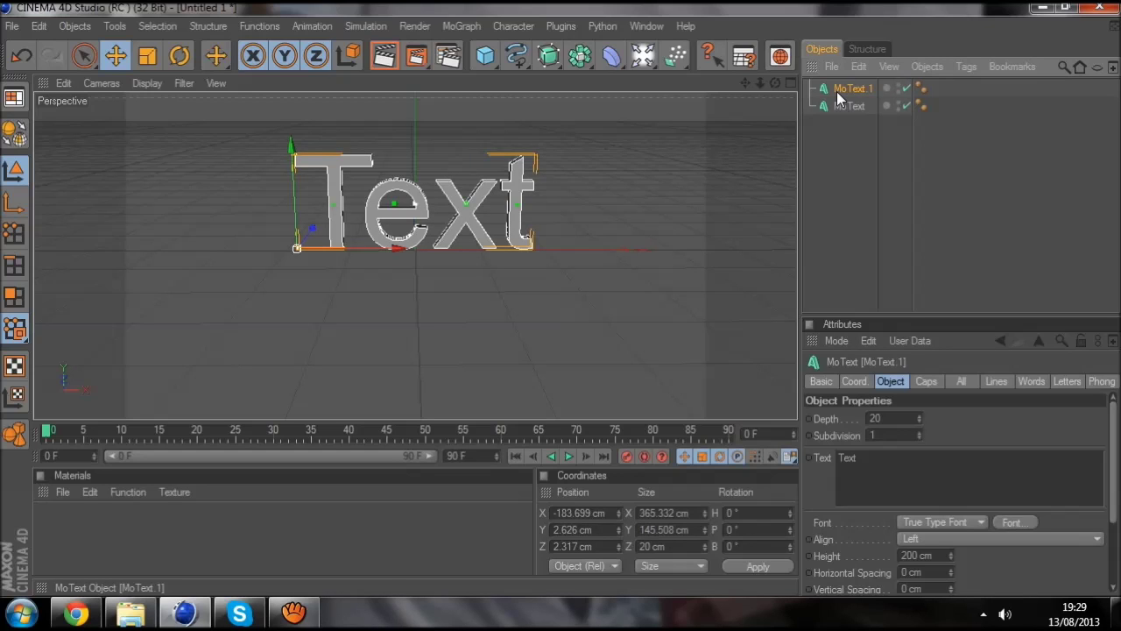
{"action": "left_click", "coordinate": [891, 418]}
{"action": "key", "text": "BackSpace"}
{"action": "key", "text": "BackSpace"}
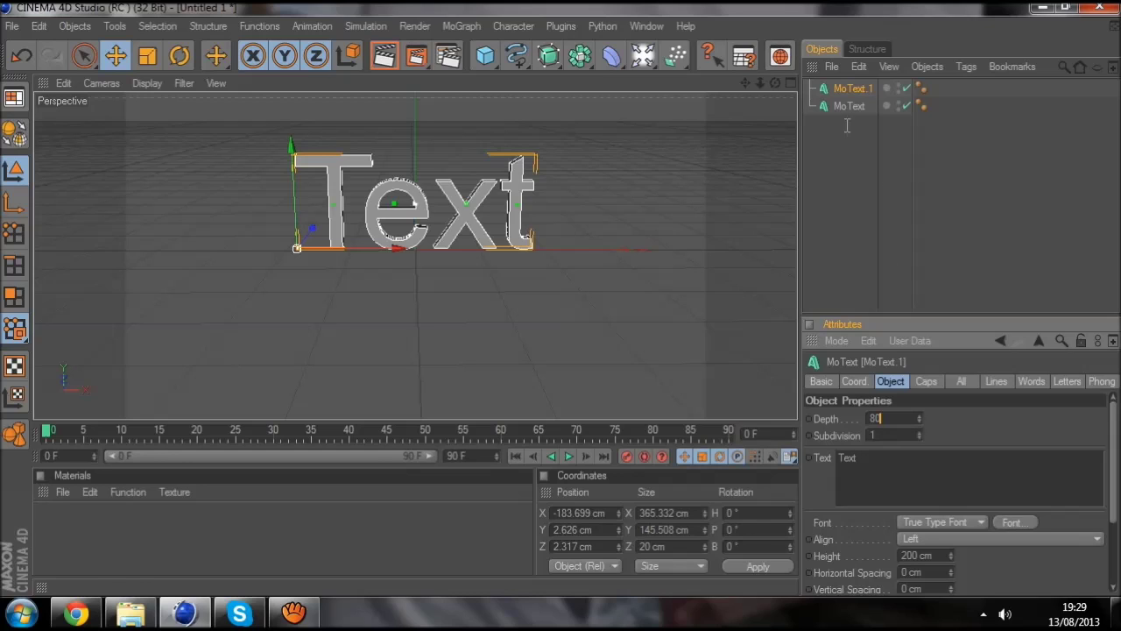
{"action": "left_click", "coordinate": [846, 88]}
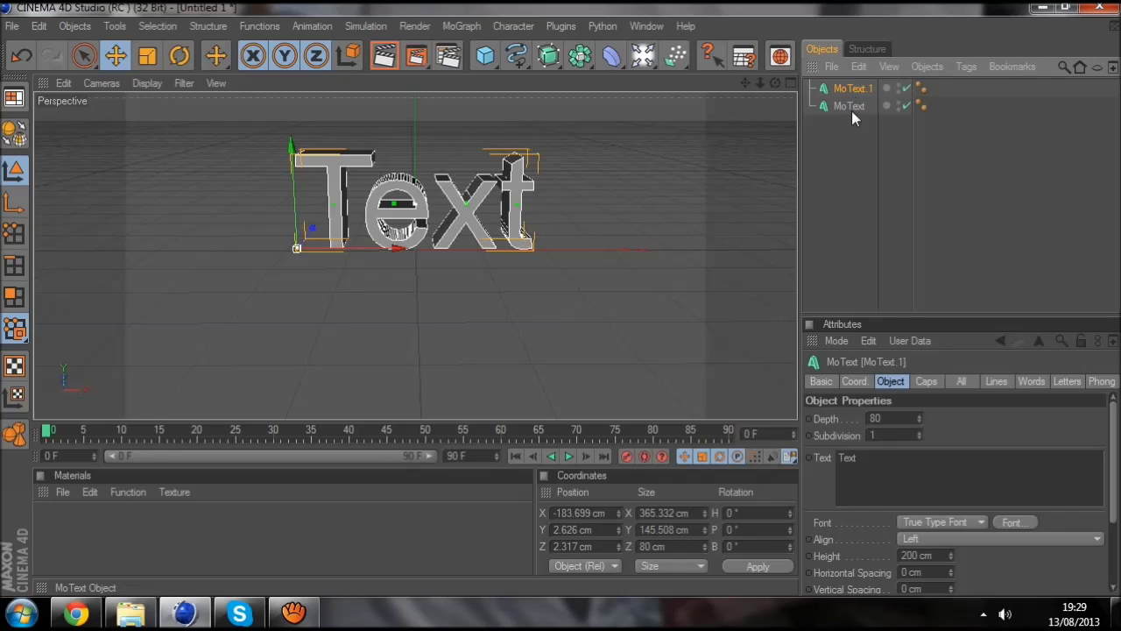
Step: Change the text of both MoText objects to INTRO
{"action": "left_click", "coordinate": [851, 103], "text": "ctrl"}
{"action": "left_click", "coordinate": [877, 466]}
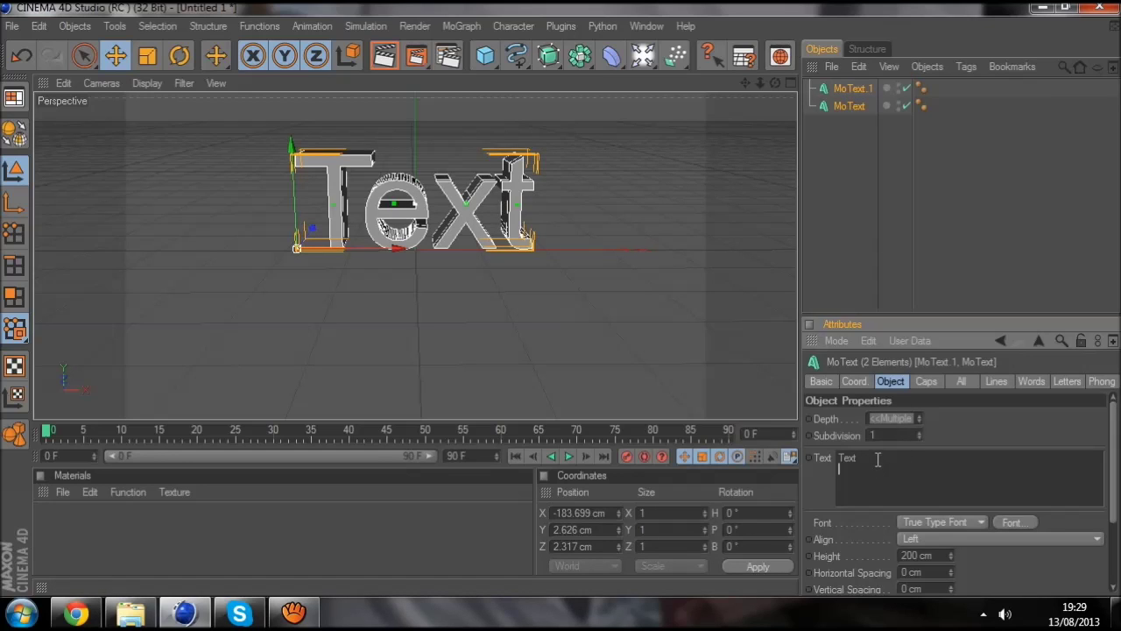
{"action": "key", "text": "BackSpace"}
{"action": "type", "text": "INTRO"}
{"action": "left_click", "coordinate": [932, 278]}
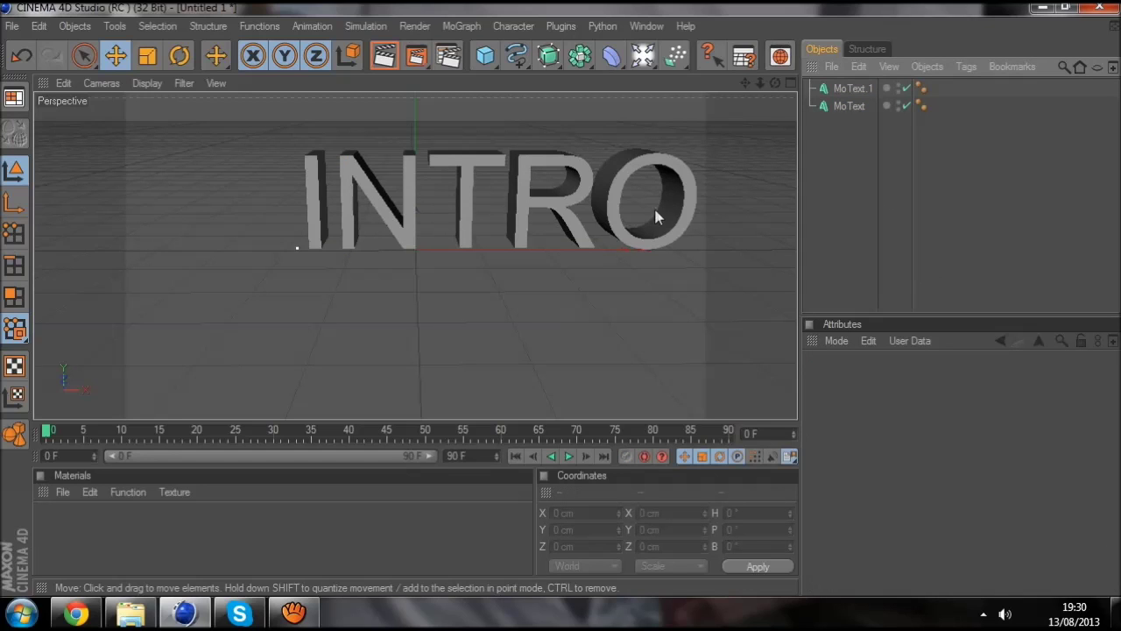
Step: Select both INTRO MoText objects and shift them slightly left
{"action": "left_click", "coordinate": [860, 102]}
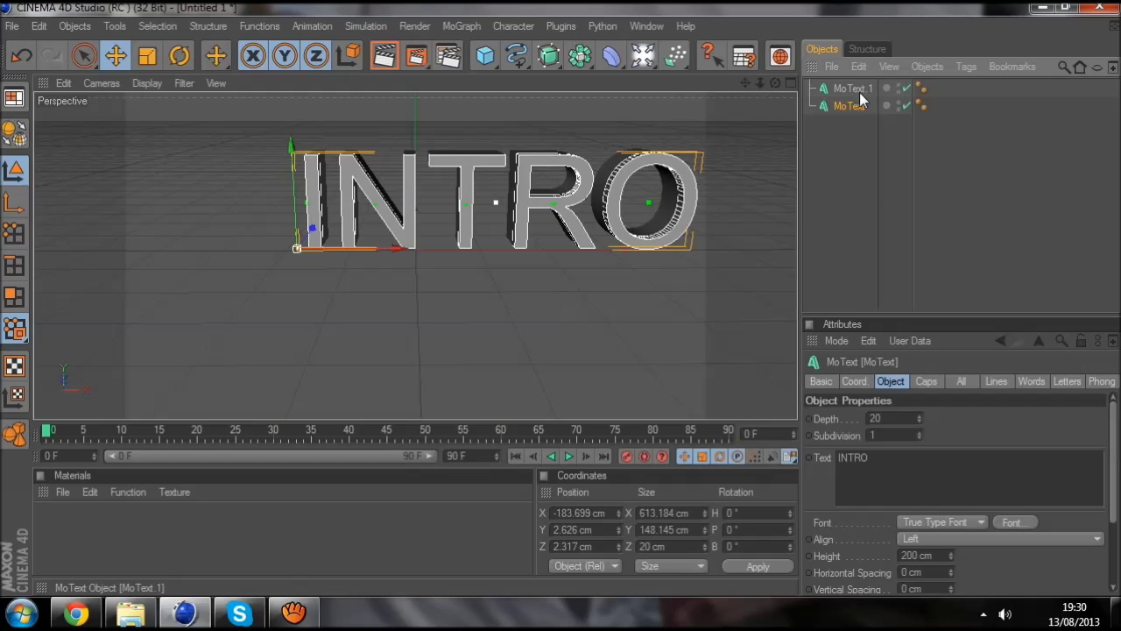
{"action": "left_click", "coordinate": [854, 89], "text": "ctrl"}
{"action": "left_click_drag", "start_coordinate": [555, 297], "coordinate": [560, 292]}
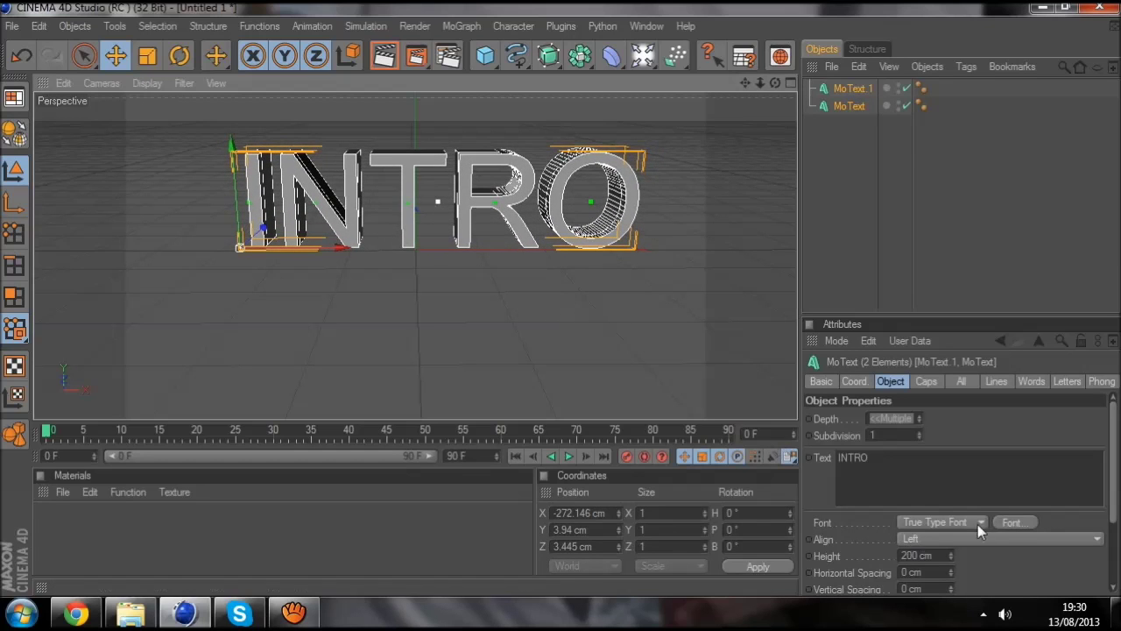
{"action": "left_click", "coordinate": [1017, 522]}
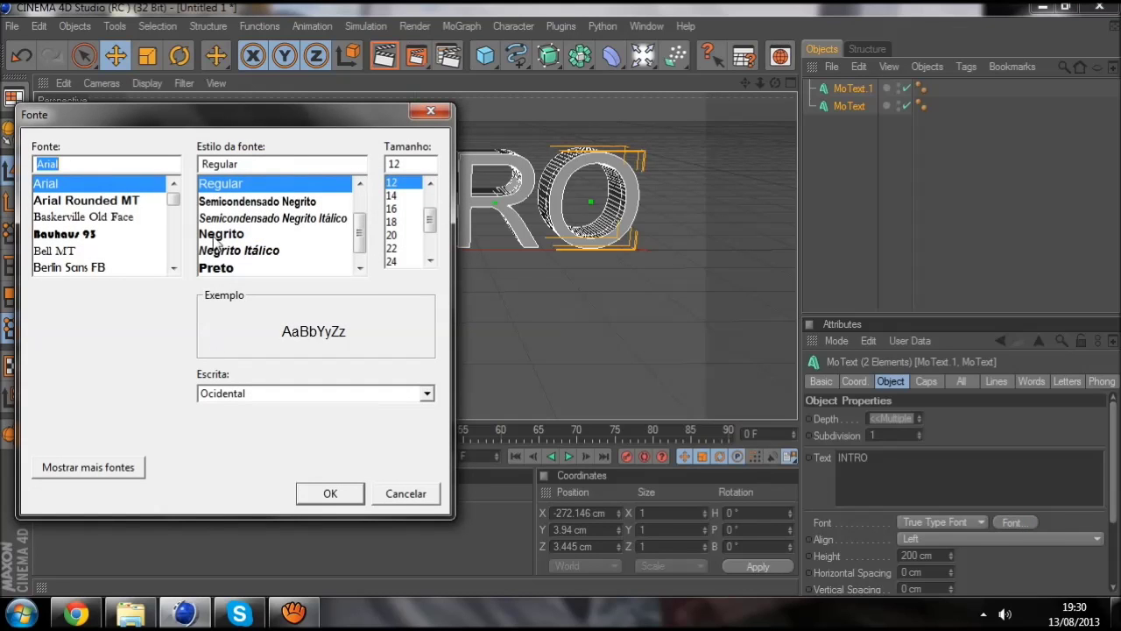
Step: Set the INTRO text's font to Snap ITC at size 14
{"action": "scroll", "coordinate": [162, 219], "scroll_direction": "down", "scroll_amount": 1}
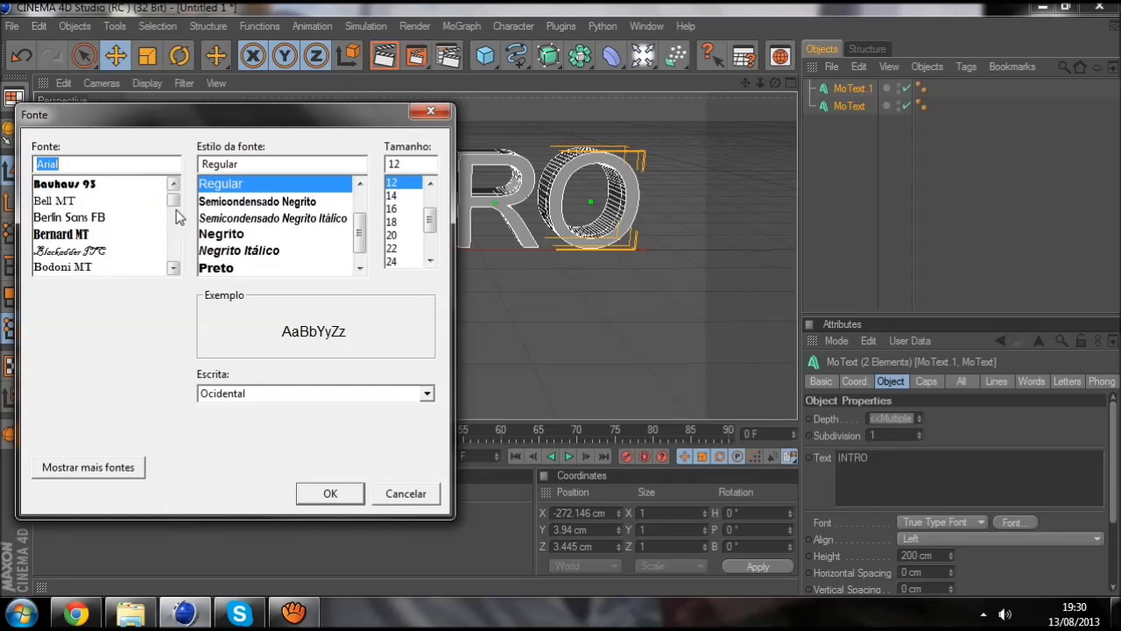
{"action": "scroll", "coordinate": [151, 225], "scroll_direction": "down", "scroll_amount": 1}
{"action": "scroll", "coordinate": [151, 224], "scroll_direction": "down", "scroll_amount": 1}
{"action": "scroll", "coordinate": [151, 225], "scroll_direction": "down", "scroll_amount": 1}
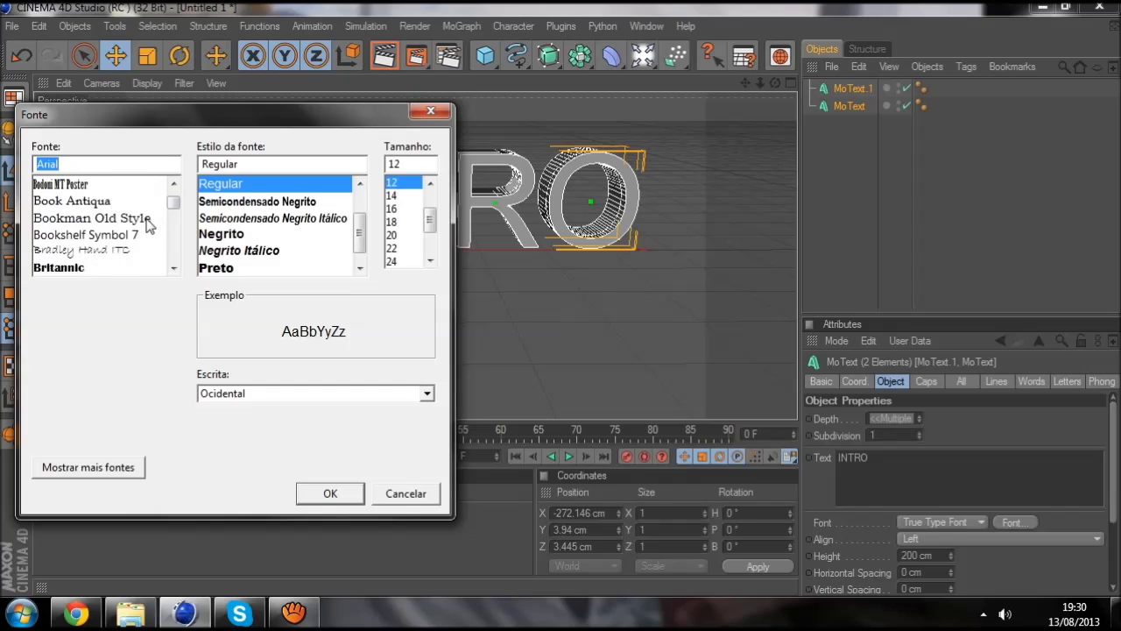
{"action": "scroll", "coordinate": [149, 225], "scroll_direction": "down", "scroll_amount": 1}
{"action": "scroll", "coordinate": [146, 225], "scroll_direction": "down", "scroll_amount": 1}
{"action": "scroll", "coordinate": [146, 226], "scroll_direction": "down", "scroll_amount": 1}
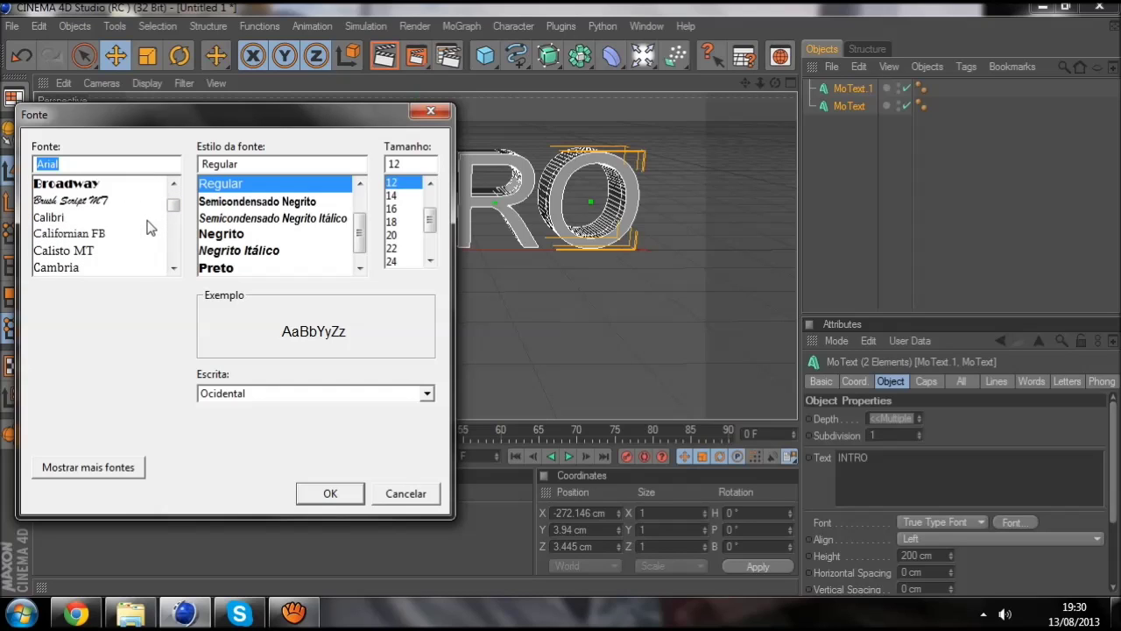
{"action": "scroll", "coordinate": [104, 206], "scroll_direction": "down", "scroll_amount": 1}
{"action": "scroll", "coordinate": [112, 213], "scroll_direction": "down", "scroll_amount": 1}
{"action": "scroll", "coordinate": [119, 216], "scroll_direction": "down", "scroll_amount": 2}
{"action": "scroll", "coordinate": [119, 216], "scroll_direction": "down", "scroll_amount": 1}
{"action": "scroll", "coordinate": [119, 216], "scroll_direction": "down", "scroll_amount": 1}
{"action": "scroll", "coordinate": [120, 217], "scroll_direction": "down", "scroll_amount": 1}
{"action": "scroll", "coordinate": [120, 217], "scroll_direction": "down", "scroll_amount": 1}
{"action": "scroll", "coordinate": [120, 217], "scroll_direction": "down", "scroll_amount": 1}
{"action": "scroll", "coordinate": [120, 217], "scroll_direction": "down", "scroll_amount": 1}
{"action": "scroll", "coordinate": [120, 217], "scroll_direction": "down", "scroll_amount": 1}
{"action": "scroll", "coordinate": [120, 219], "scroll_direction": "down", "scroll_amount": 1}
{"action": "scroll", "coordinate": [120, 219], "scroll_direction": "down", "scroll_amount": 1}
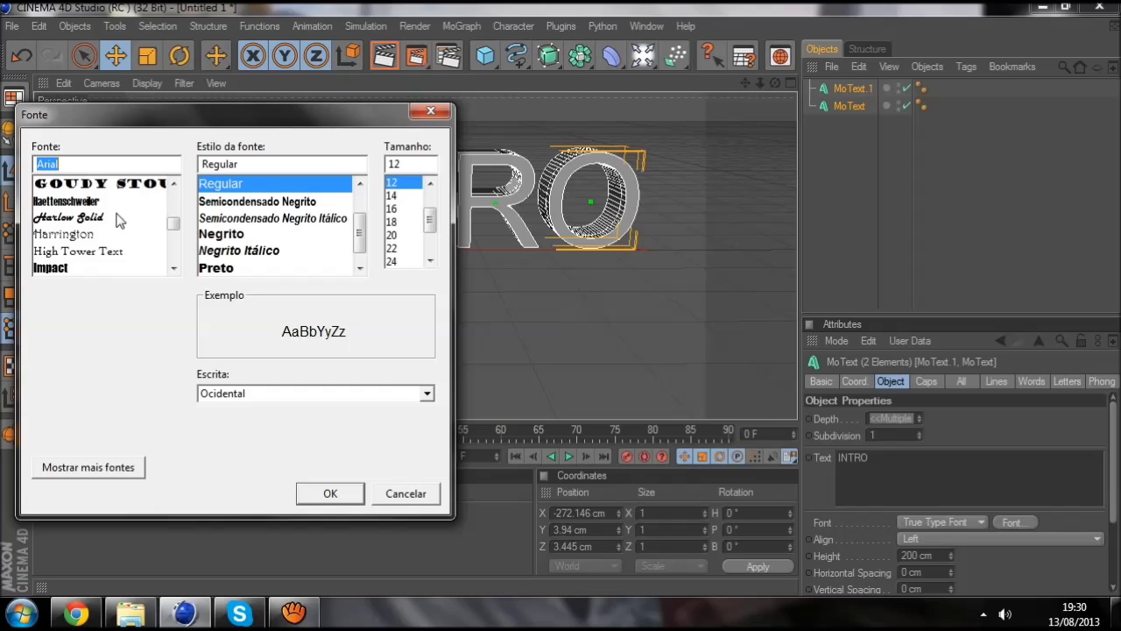
{"action": "scroll", "coordinate": [120, 219], "scroll_direction": "down", "scroll_amount": 1}
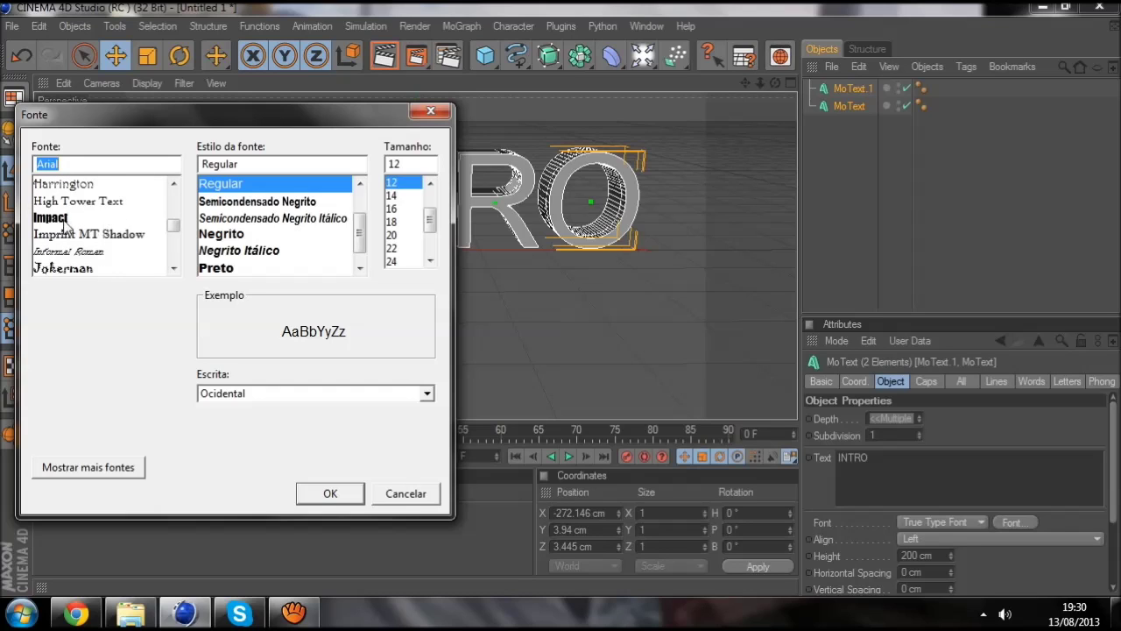
{"action": "scroll", "coordinate": [79, 226], "scroll_direction": "down", "scroll_amount": 1}
{"action": "scroll", "coordinate": [78, 226], "scroll_direction": "down", "scroll_amount": 2}
{"action": "scroll", "coordinate": [79, 226], "scroll_direction": "down", "scroll_amount": 1}
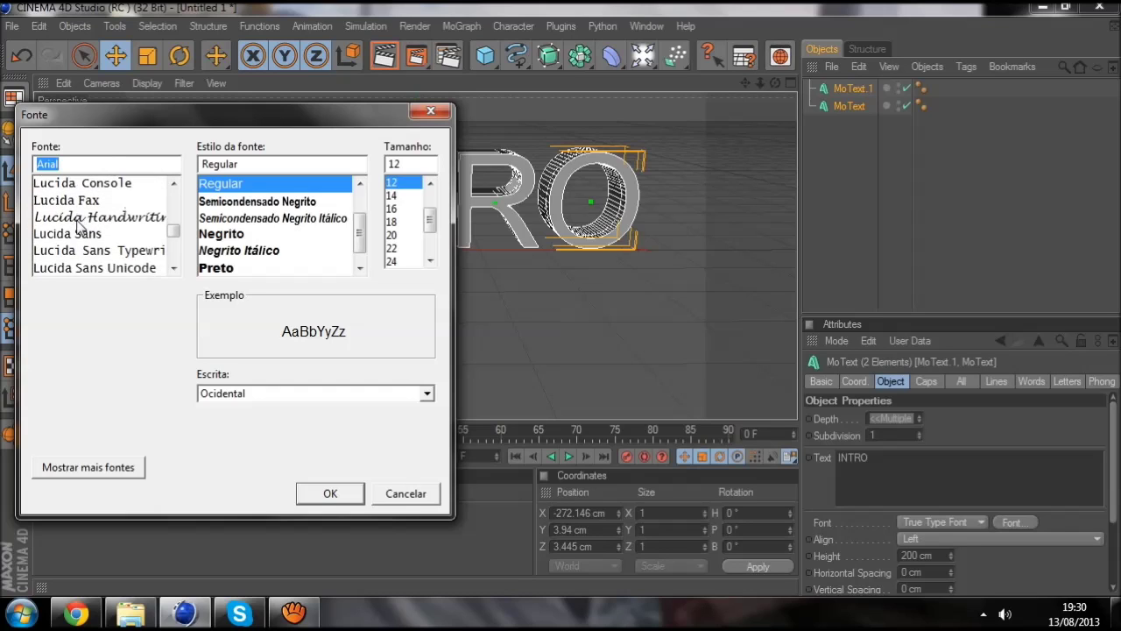
{"action": "scroll", "coordinate": [83, 227], "scroll_direction": "down", "scroll_amount": 1}
{"action": "scroll", "coordinate": [103, 231], "scroll_direction": "down", "scroll_amount": 1}
{"action": "scroll", "coordinate": [104, 230], "scroll_direction": "down", "scroll_amount": 1}
{"action": "scroll", "coordinate": [103, 230], "scroll_direction": "down", "scroll_amount": 1}
{"action": "scroll", "coordinate": [109, 234], "scroll_direction": "down", "scroll_amount": 1}
{"action": "scroll", "coordinate": [120, 239], "scroll_direction": "down", "scroll_amount": 2}
{"action": "scroll", "coordinate": [120, 239], "scroll_direction": "down", "scroll_amount": 2}
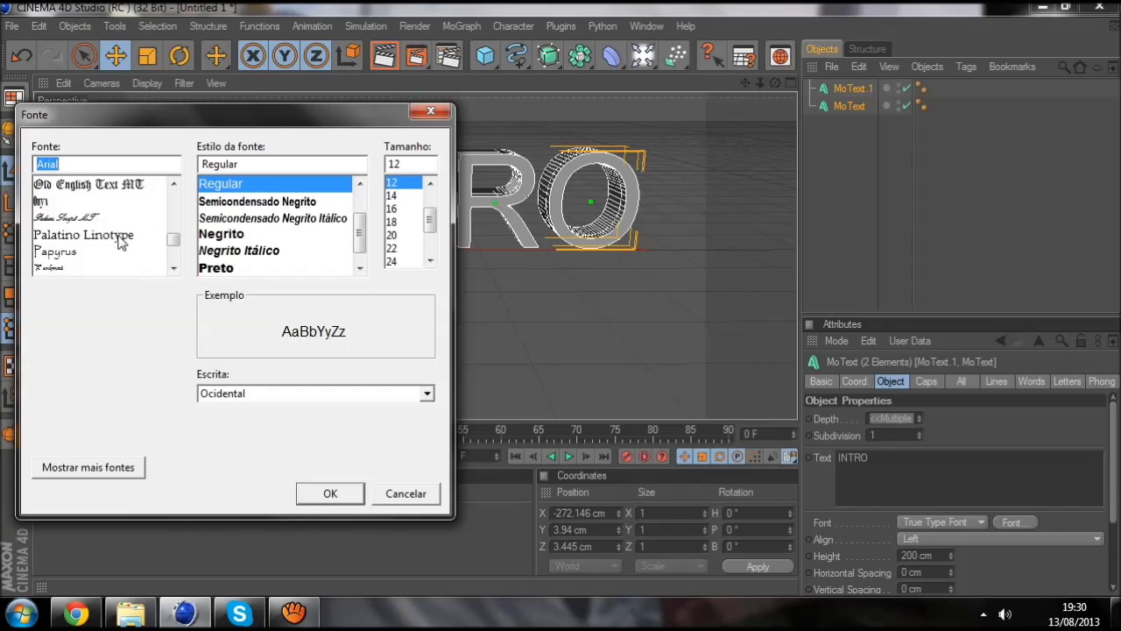
{"action": "scroll", "coordinate": [120, 239], "scroll_direction": "down", "scroll_amount": 1}
{"action": "scroll", "coordinate": [120, 239], "scroll_direction": "down", "scroll_amount": 2}
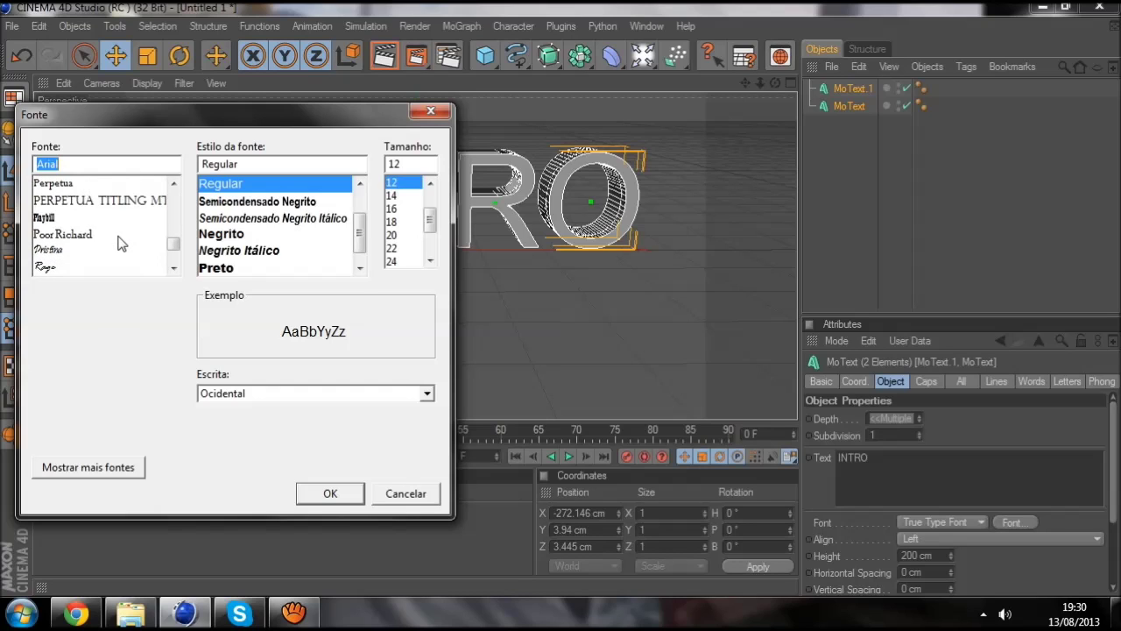
{"action": "scroll", "coordinate": [122, 240], "scroll_direction": "down", "scroll_amount": 2}
{"action": "scroll", "coordinate": [122, 239], "scroll_direction": "down", "scroll_amount": 1}
{"action": "scroll", "coordinate": [123, 240], "scroll_direction": "down", "scroll_amount": 1}
{"action": "scroll", "coordinate": [124, 241], "scroll_direction": "down", "scroll_amount": 1}
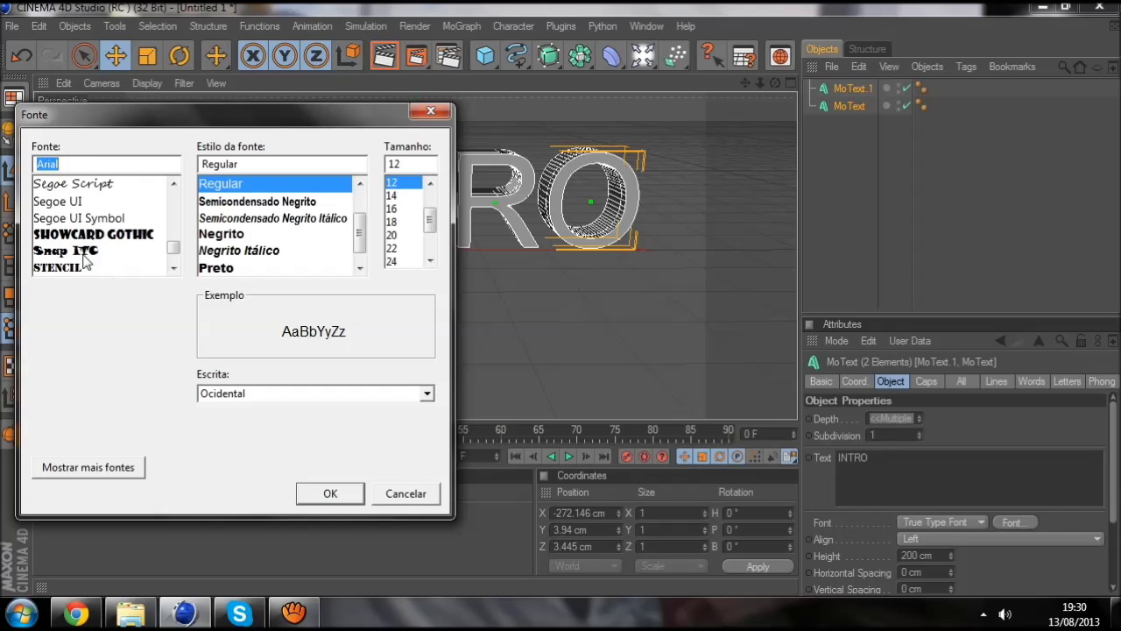
{"action": "left_click", "coordinate": [88, 255]}
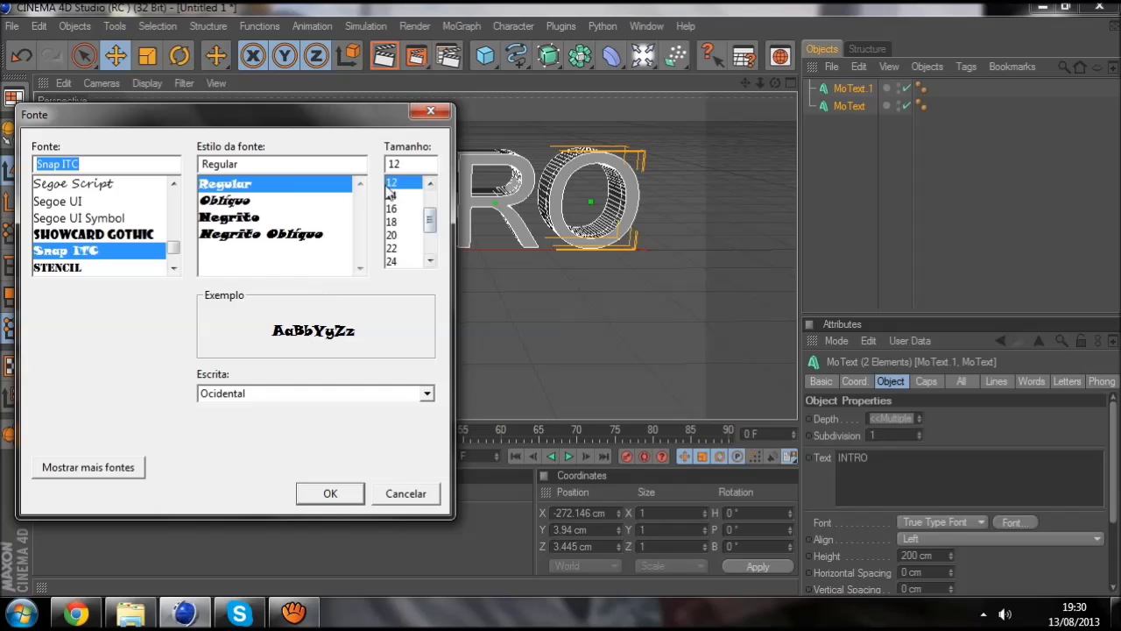
{"action": "left_click", "coordinate": [392, 195]}
{"action": "left_click", "coordinate": [330, 493]}
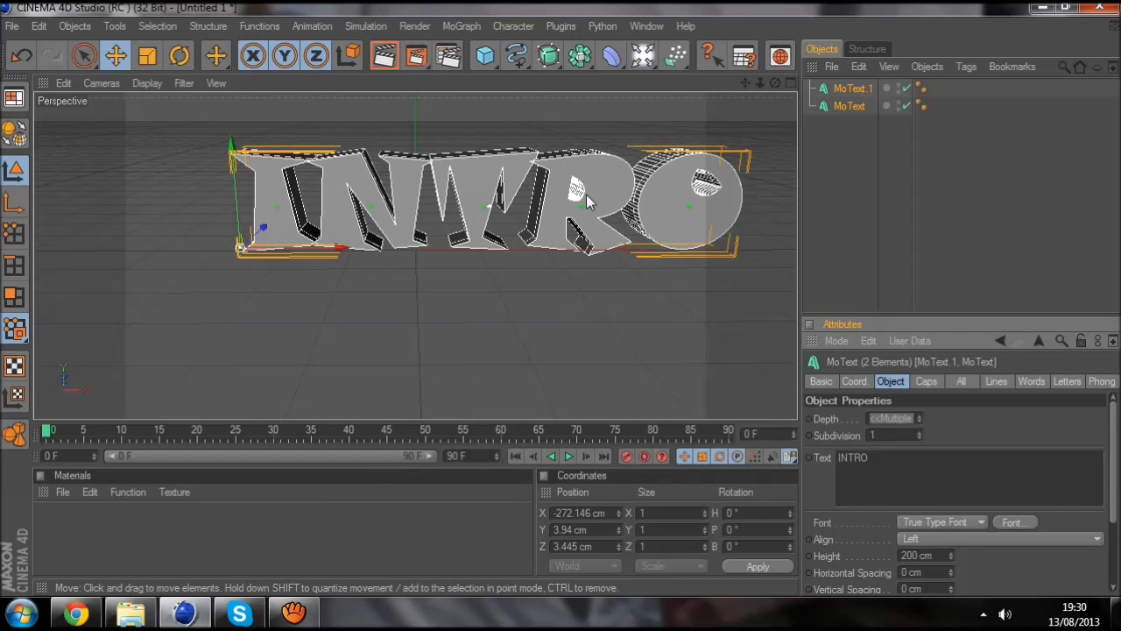
Step: Raise the INTRO text and adjust the viewport so the whole word is framed
{"action": "mouse_move", "coordinate": [587, 194]}
{"action": "left_mouse_down"}
{"action": "mouse_move", "coordinate": [527, 293]}
{"action": "mouse_move", "coordinate": [561, 303]}
{"action": "left_mouse_up"}
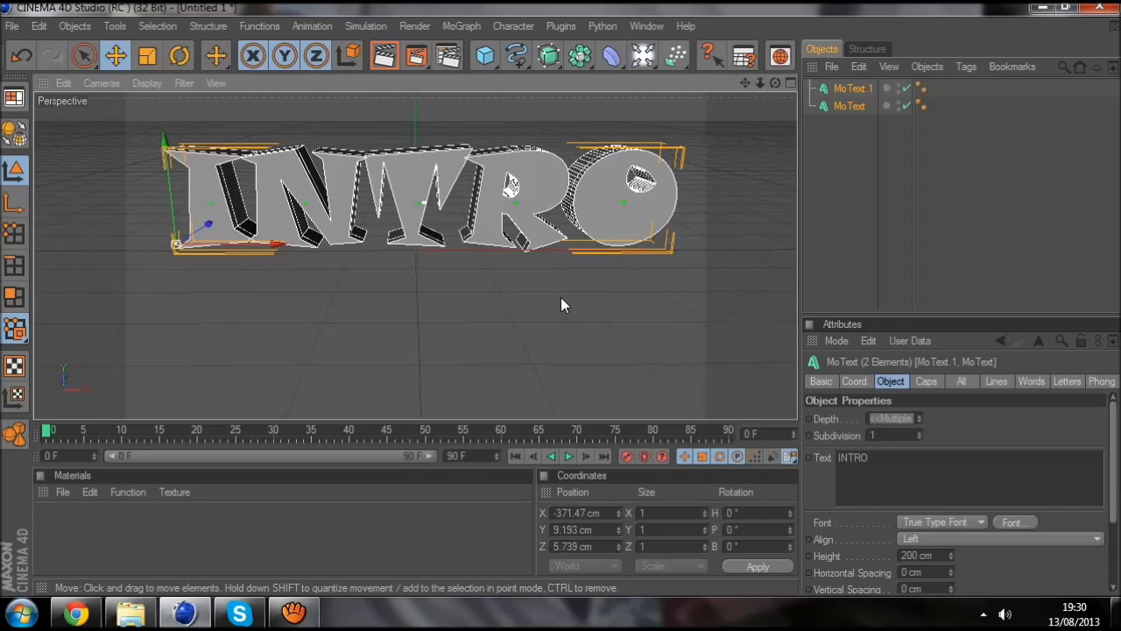
{"action": "left_click_drag", "start_coordinate": [776, 82], "coordinate": [561, 296]}
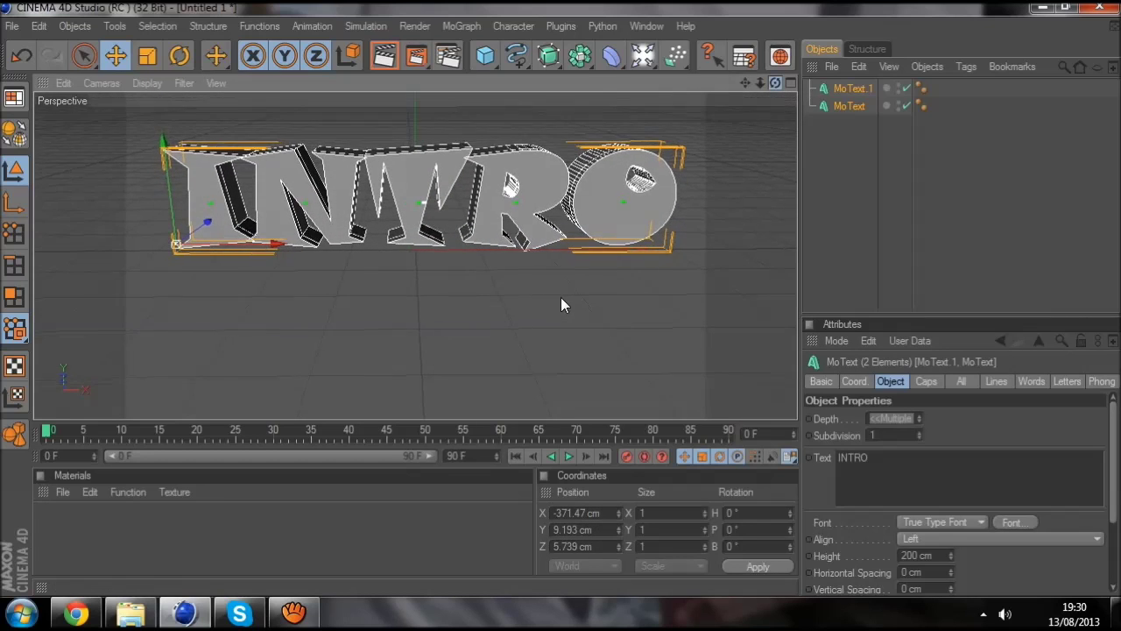
{"action": "left_click_drag", "start_coordinate": [561, 305], "coordinate": [771, 93]}
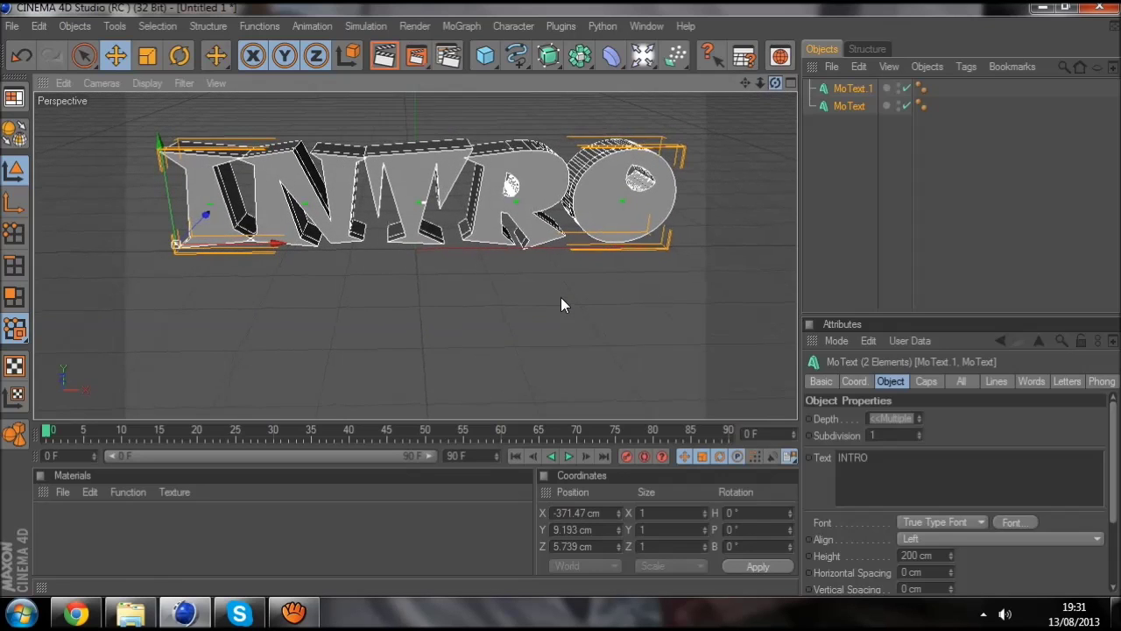
{"action": "left_click_drag", "start_coordinate": [760, 81], "coordinate": [560, 298]}
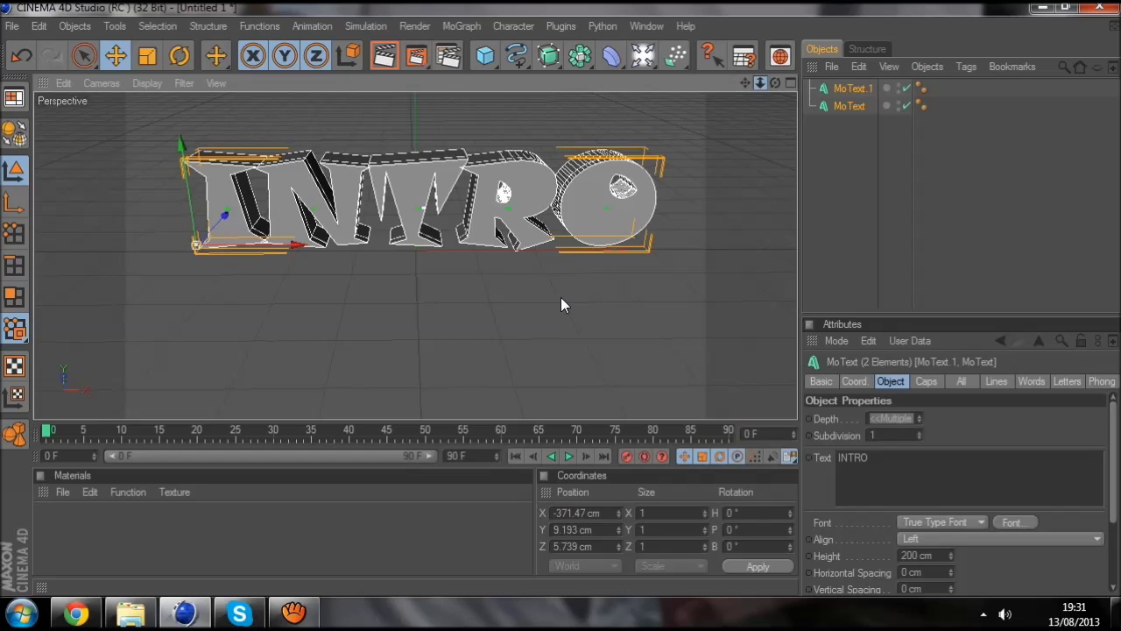
{"action": "left_click_drag", "start_coordinate": [560, 305], "coordinate": [761, 83]}
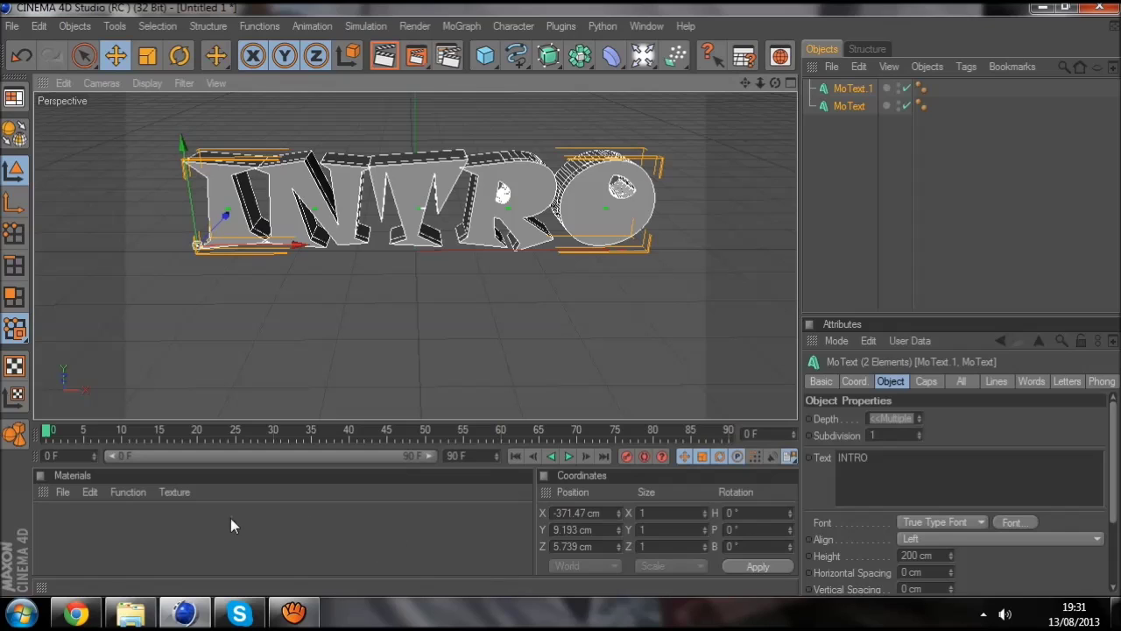
{"action": "double_click", "coordinate": [136, 532]}
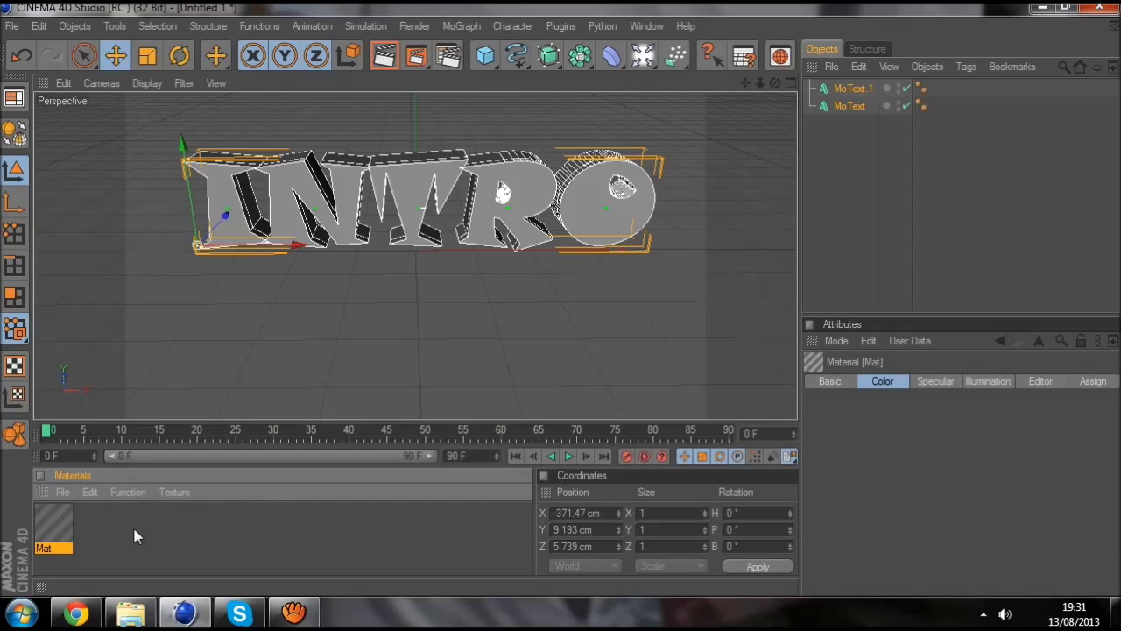
Step: Make the new material Mat bright red (249,8,8) with Glow enabled
{"action": "double_click", "coordinate": [51, 521]}
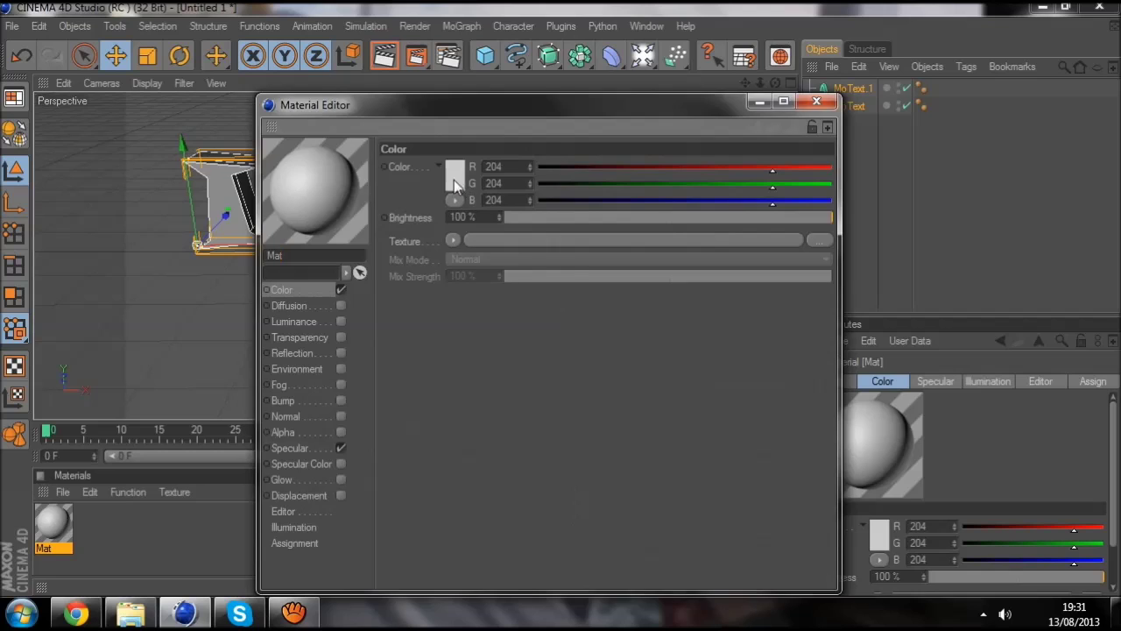
{"action": "left_click", "coordinate": [456, 177]}
{"action": "left_click", "coordinate": [460, 124]}
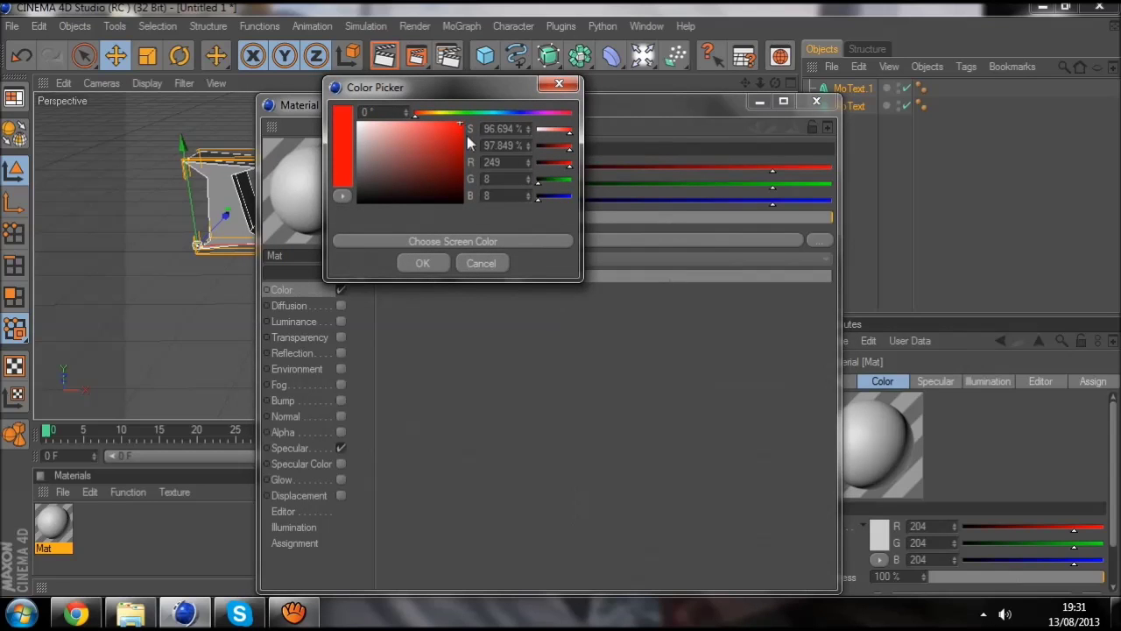
{"action": "left_click", "coordinate": [426, 267]}
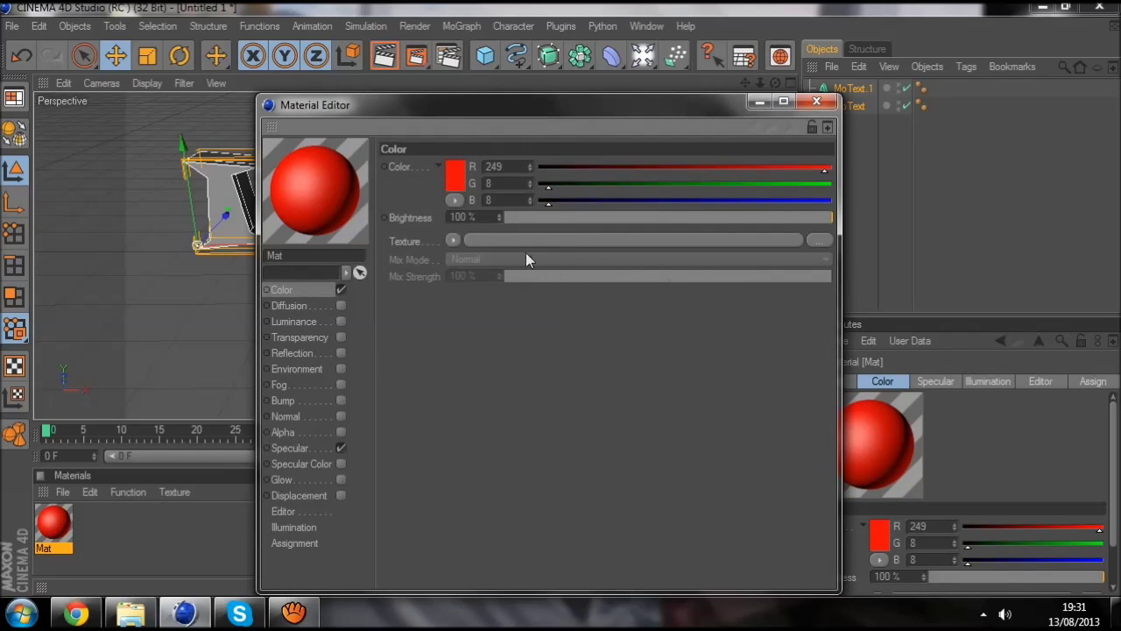
{"action": "left_click", "coordinate": [340, 480]}
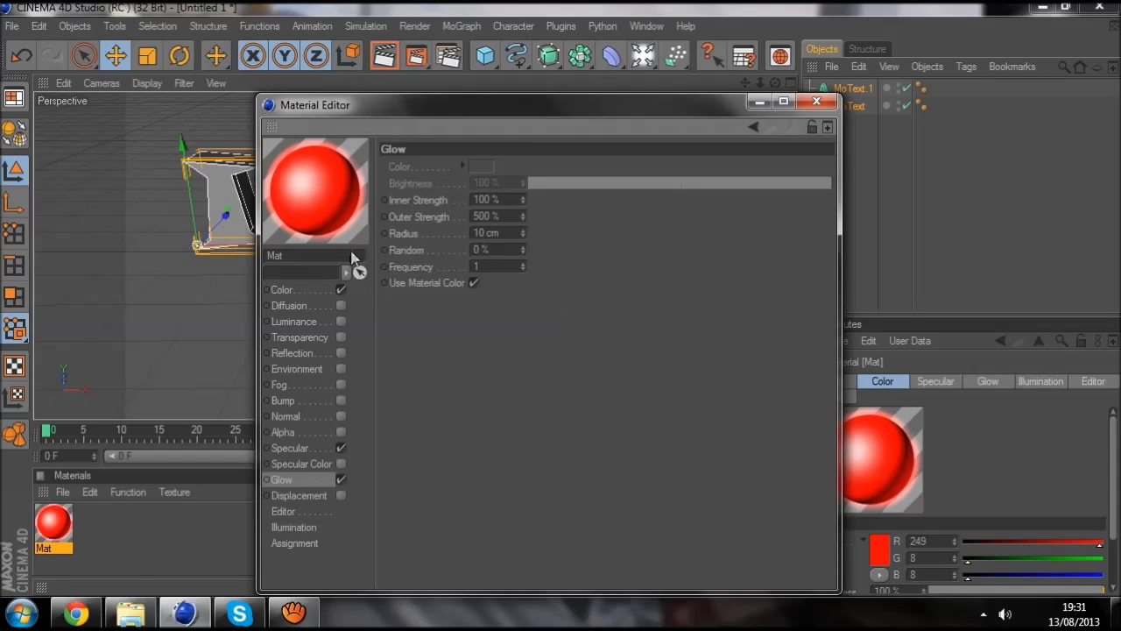
{"action": "left_click", "coordinate": [829, 107]}
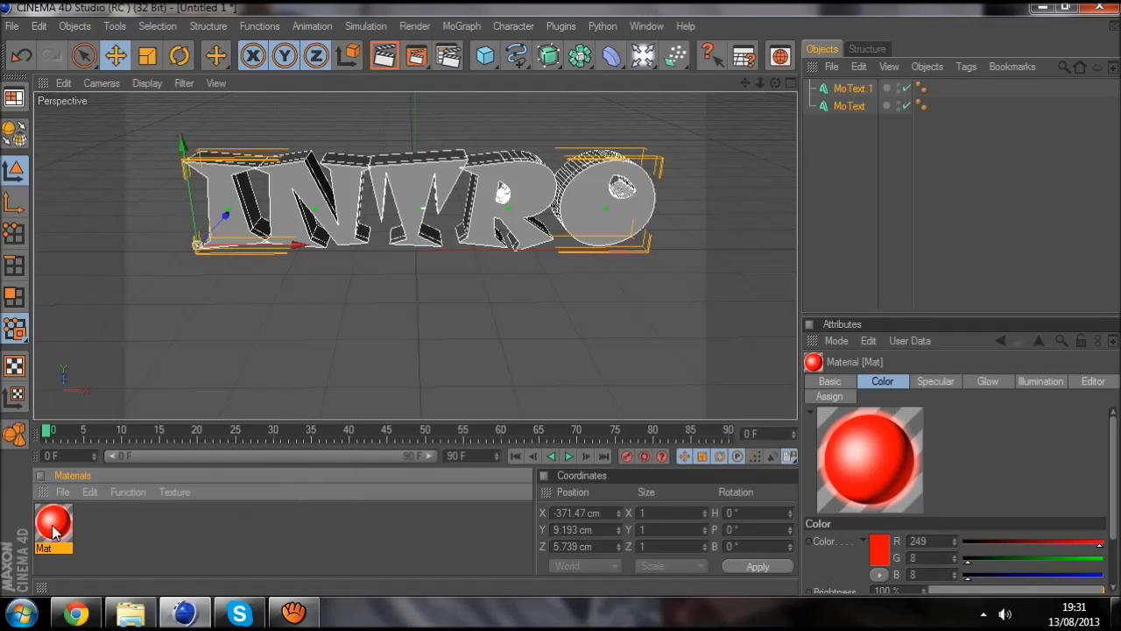
Step: Apply the red material to MoText.1 and render a preview of the active view
{"action": "left_click_drag", "start_coordinate": [798, 272], "coordinate": [862, 98]}
{"action": "left_click_drag", "start_coordinate": [861, 98], "coordinate": [862, 89]}
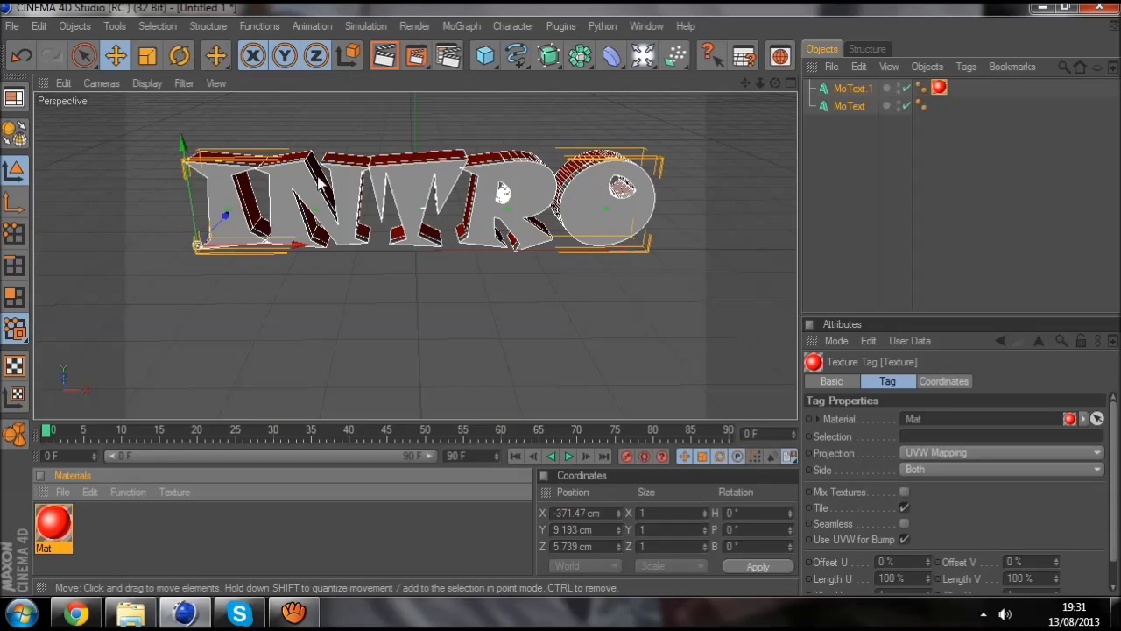
{"action": "left_click", "coordinate": [388, 55]}
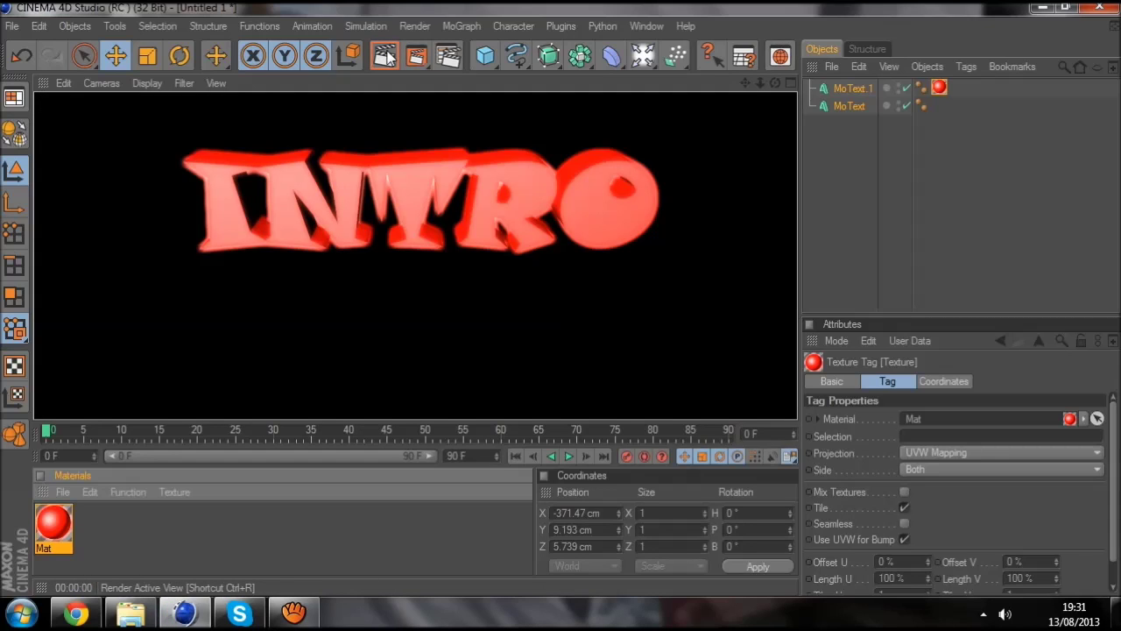
{"action": "left_click", "coordinate": [872, 131]}
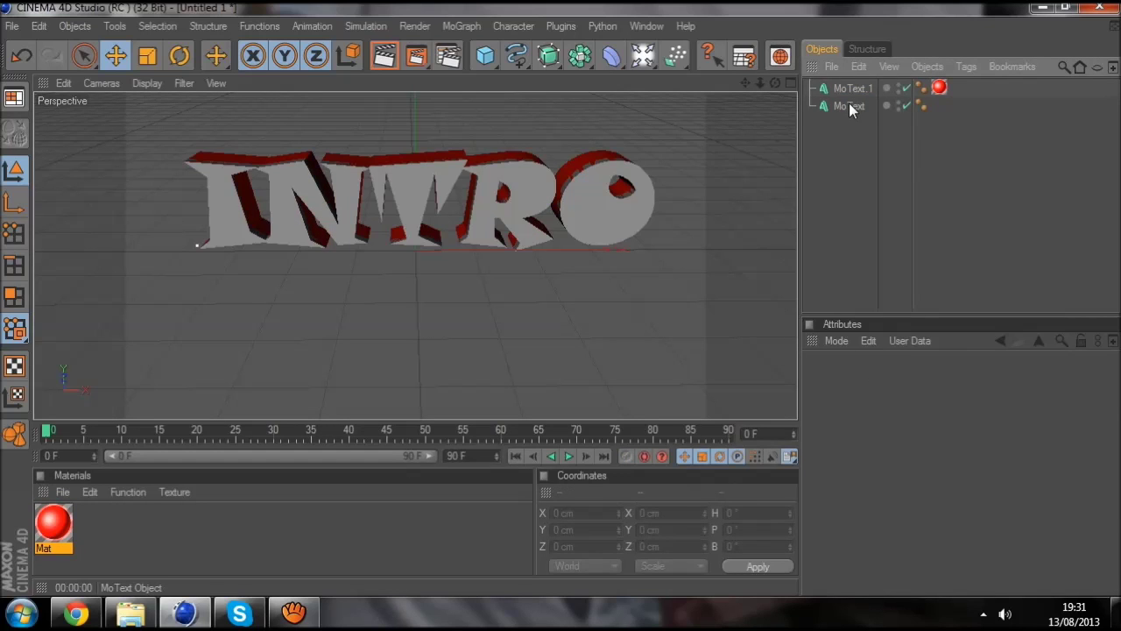
{"action": "left_click", "coordinate": [849, 105]}
{"action": "left_click", "coordinate": [849, 88], "text": "ctrl"}
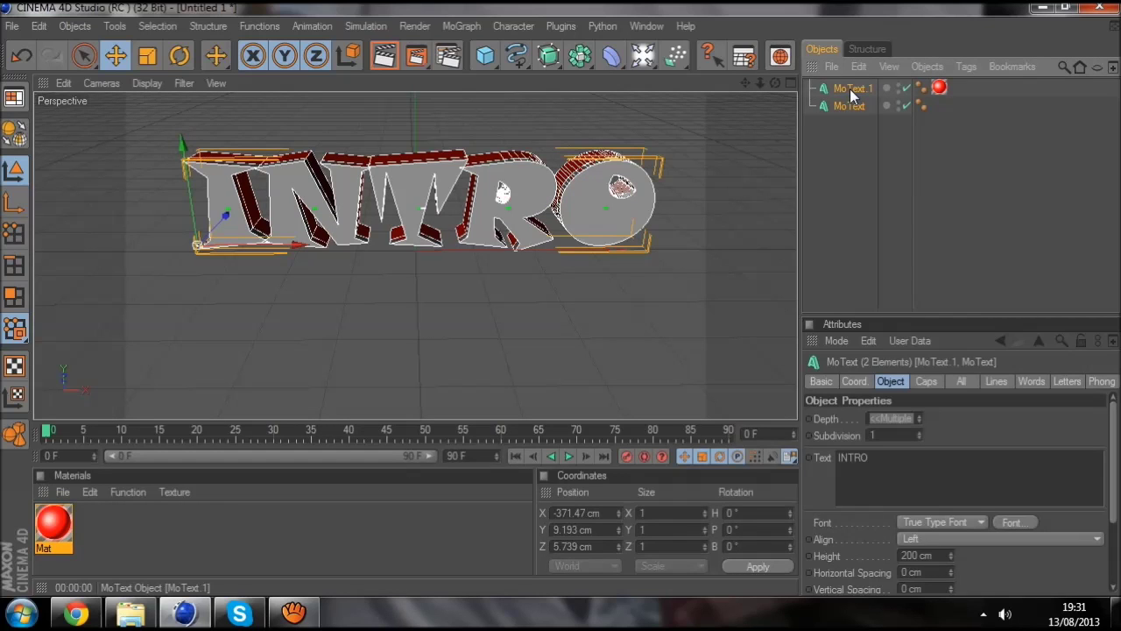
Step: Create a second material, Mat.1, coloured bright blue with Glow enabled
{"action": "double_click", "coordinate": [114, 545]}
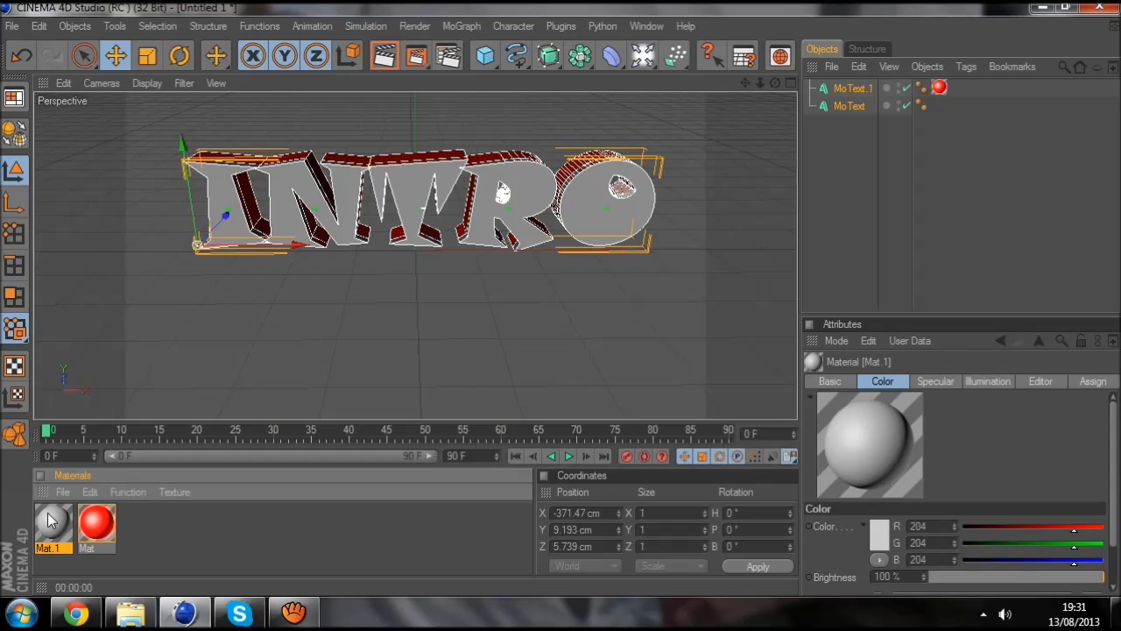
{"action": "double_click", "coordinate": [50, 519]}
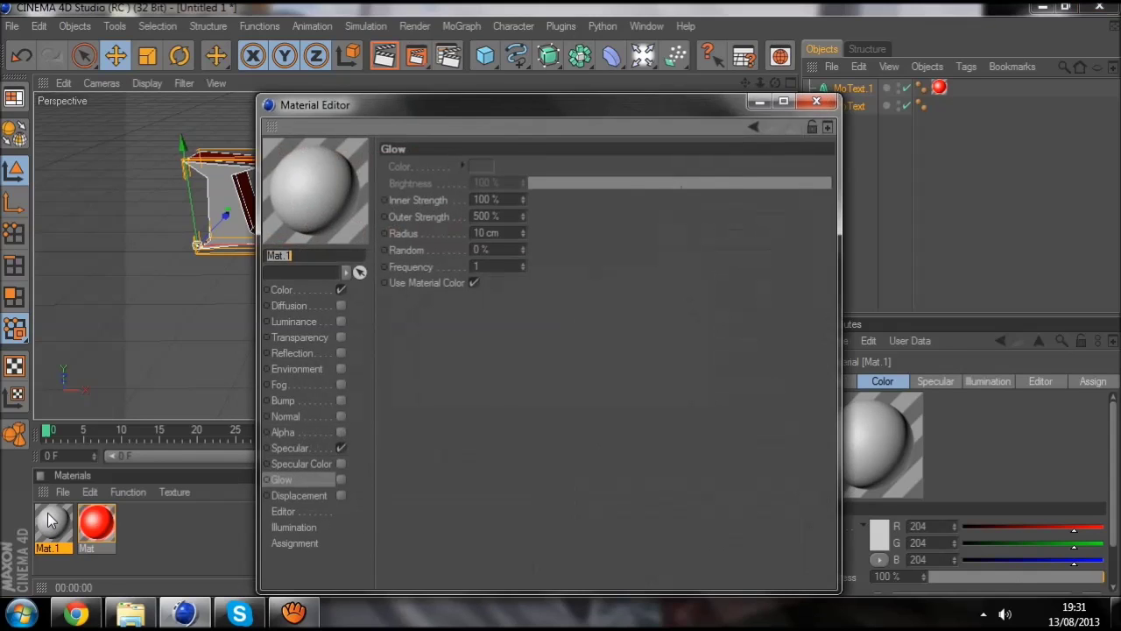
{"action": "left_click", "coordinate": [302, 290]}
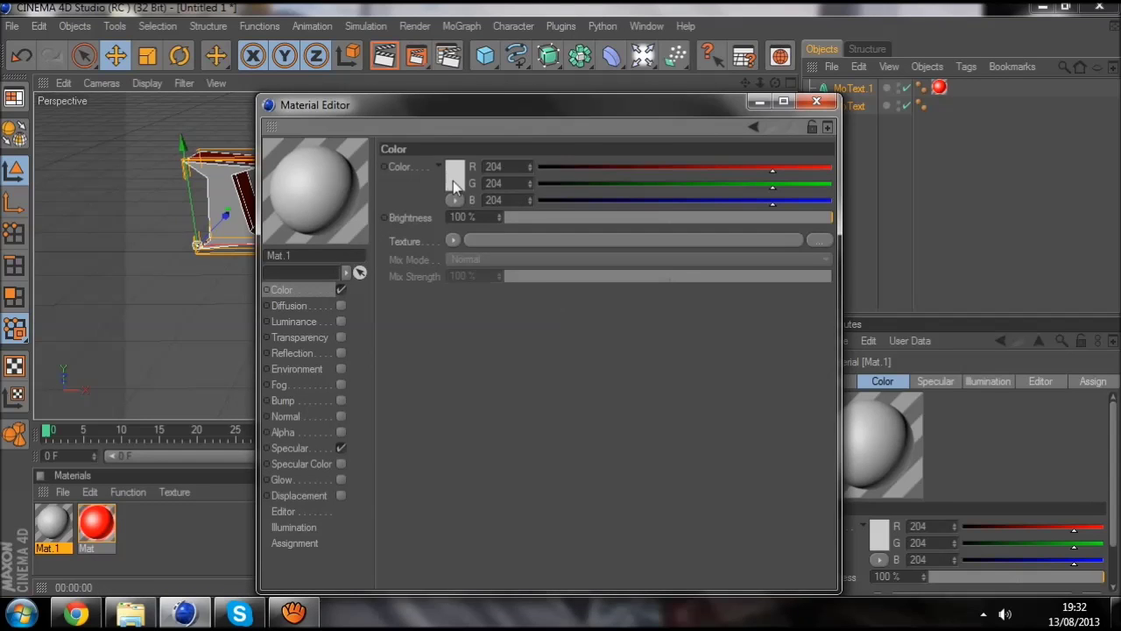
{"action": "left_click", "coordinate": [453, 181]}
{"action": "left_click", "coordinate": [512, 115]}
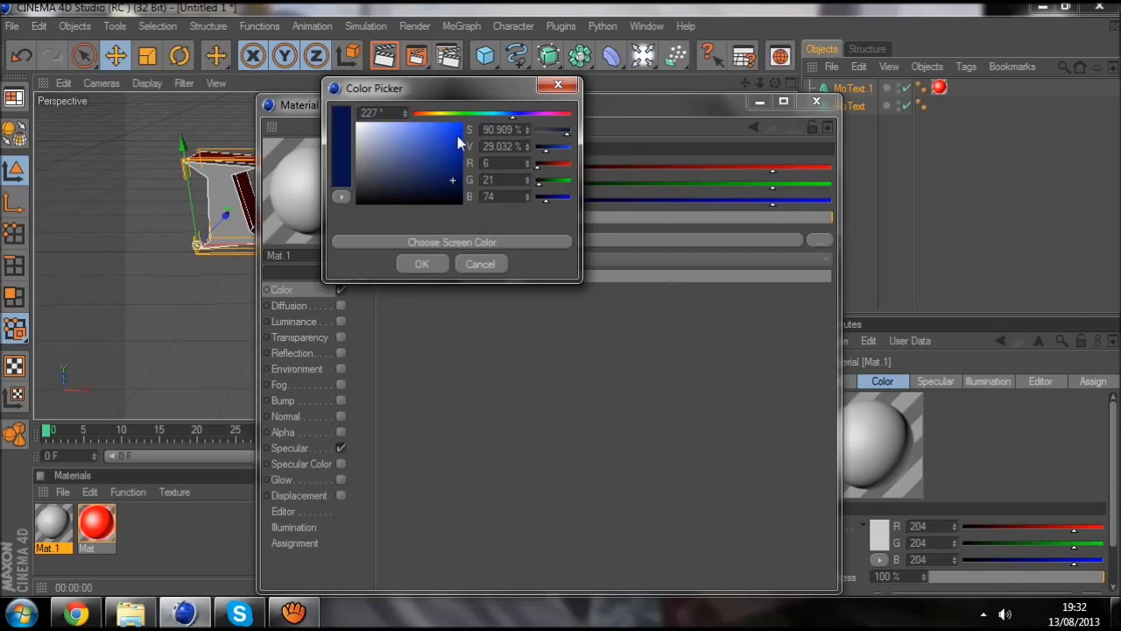
{"action": "left_click", "coordinate": [461, 128]}
{"action": "left_click", "coordinate": [421, 264]}
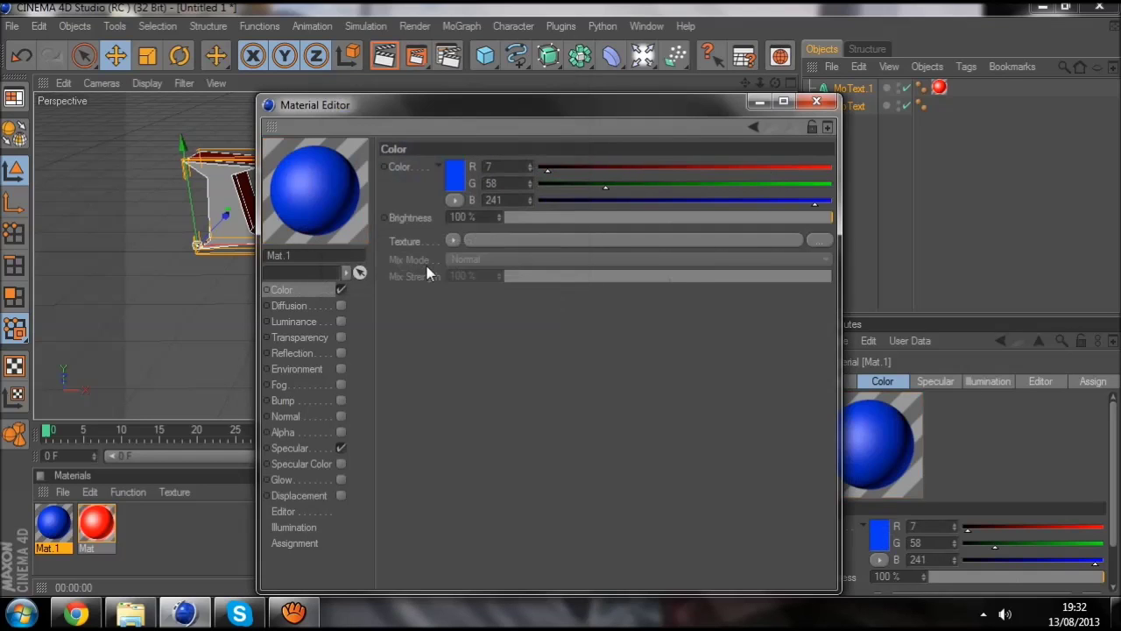
{"action": "left_click", "coordinate": [341, 479]}
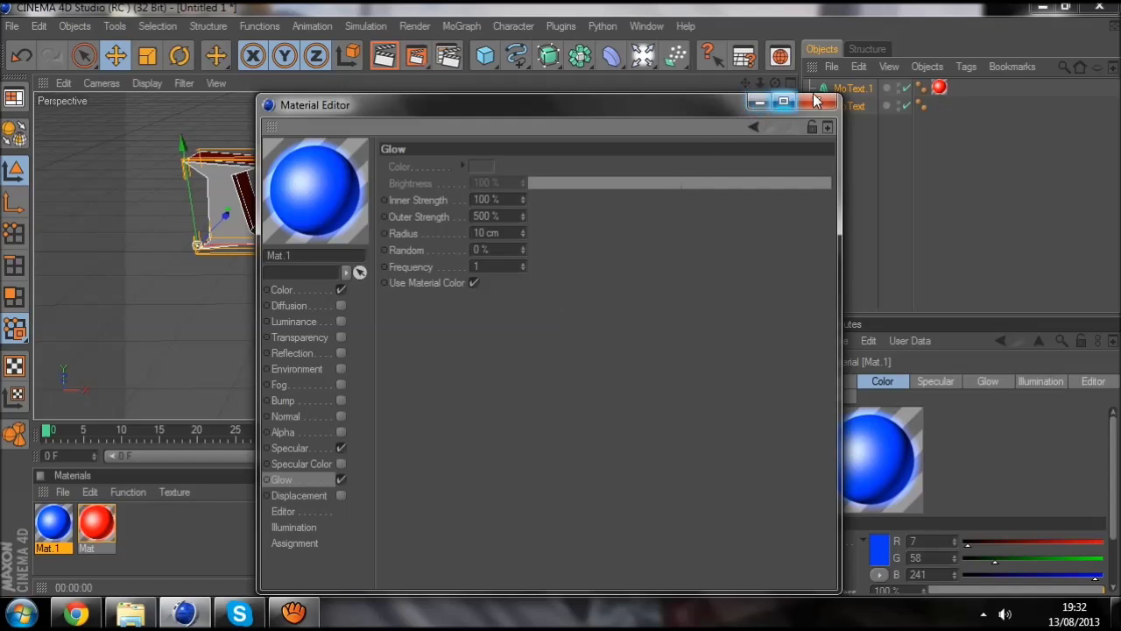
{"action": "left_click", "coordinate": [759, 103]}
Step: Apply the blue Mat.1 material to the MoText object
{"action": "left_click_drag", "start_coordinate": [42, 530], "coordinate": [942, 123]}
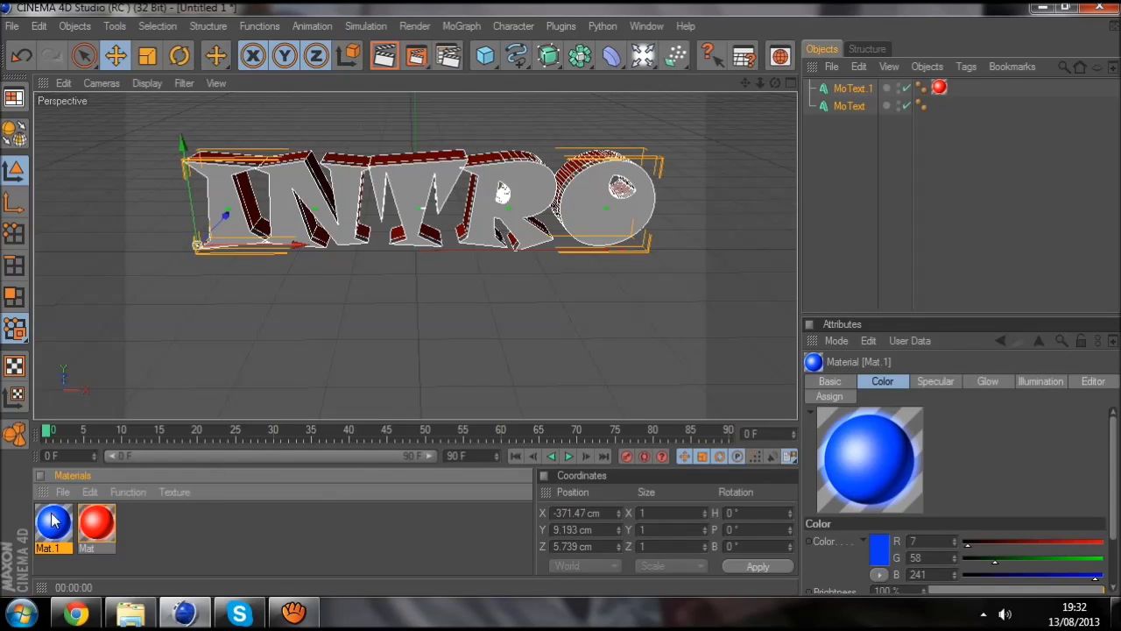
{"action": "left_click_drag", "start_coordinate": [943, 123], "coordinate": [881, 96]}
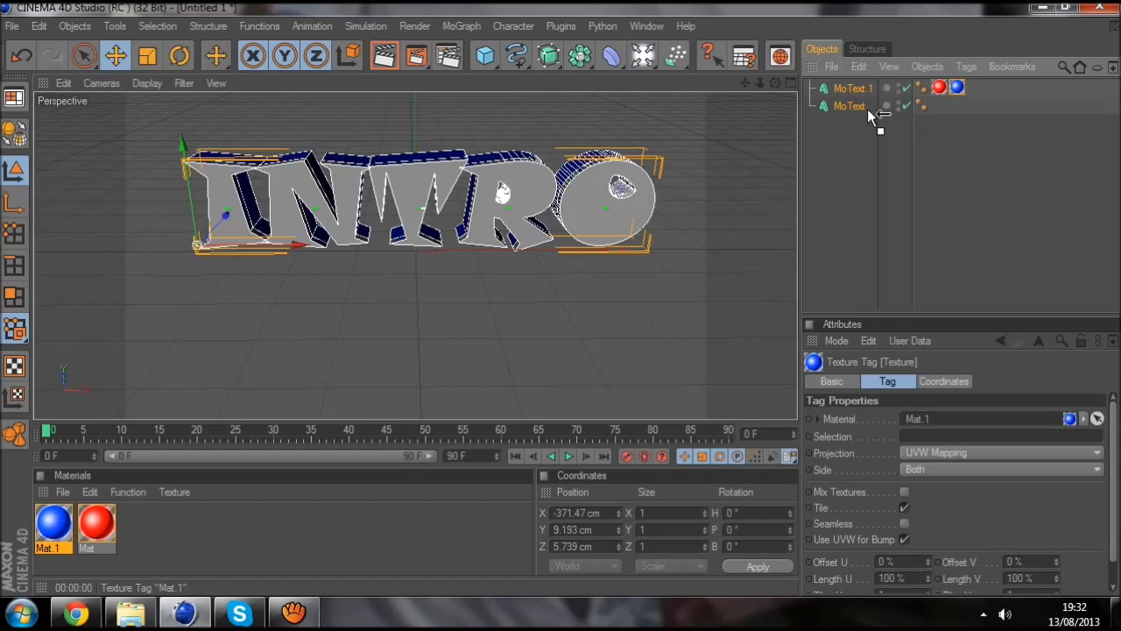
{"action": "left_click_drag", "start_coordinate": [893, 102], "coordinate": [895, 105]}
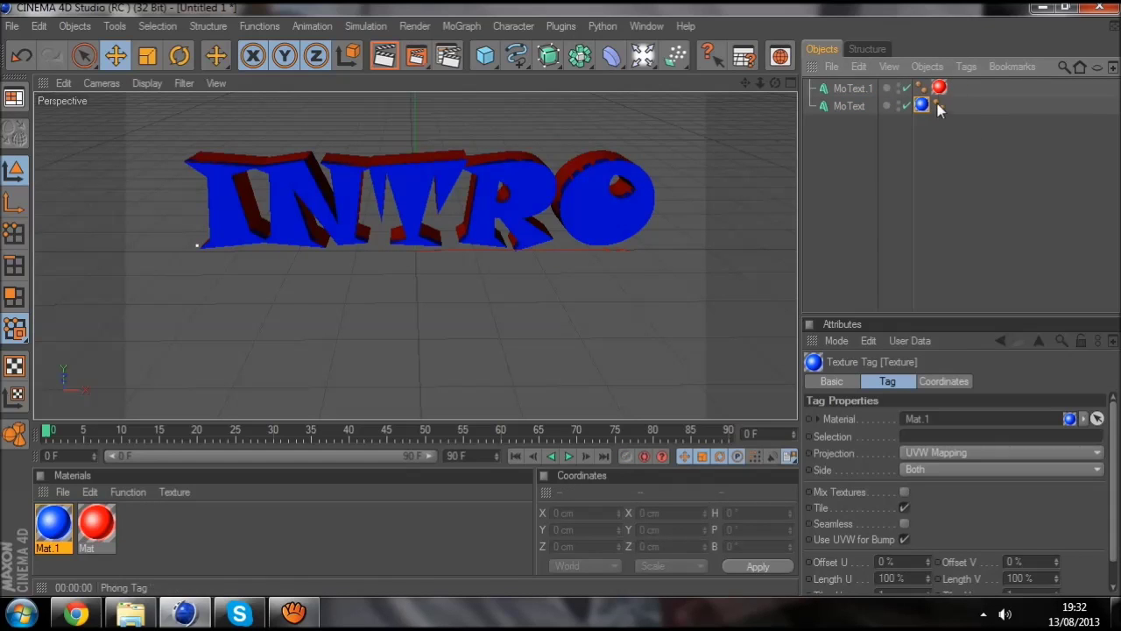
Step: Move the blue texture tag after MoText's other tag and compare preview renders before and after
{"action": "left_click", "coordinate": [387, 57]}
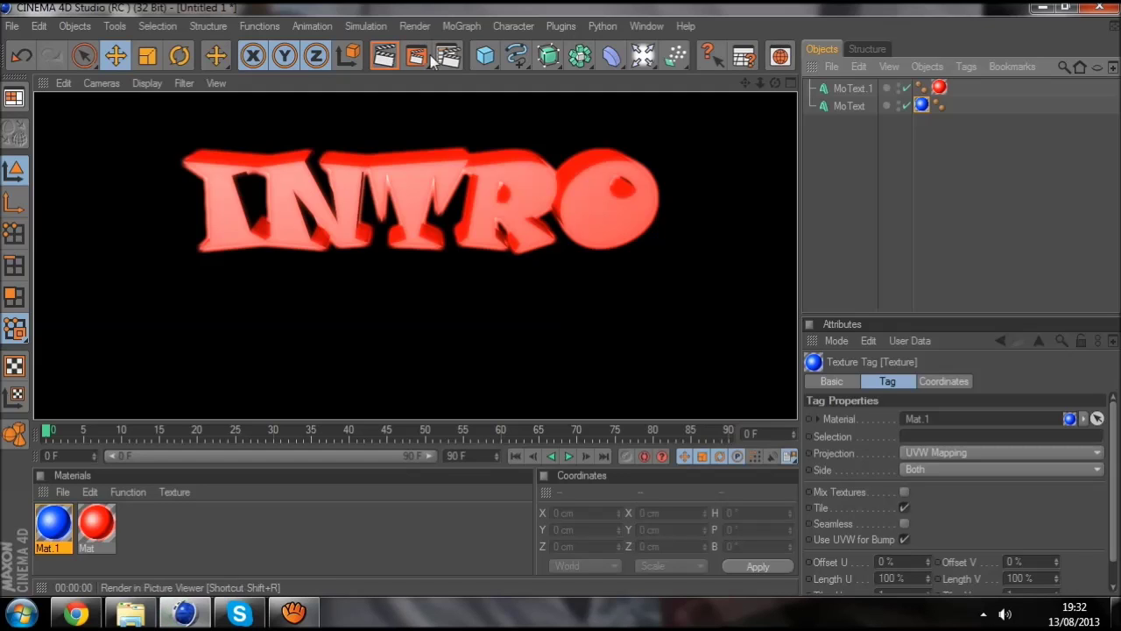
{"action": "left_click", "coordinate": [902, 172]}
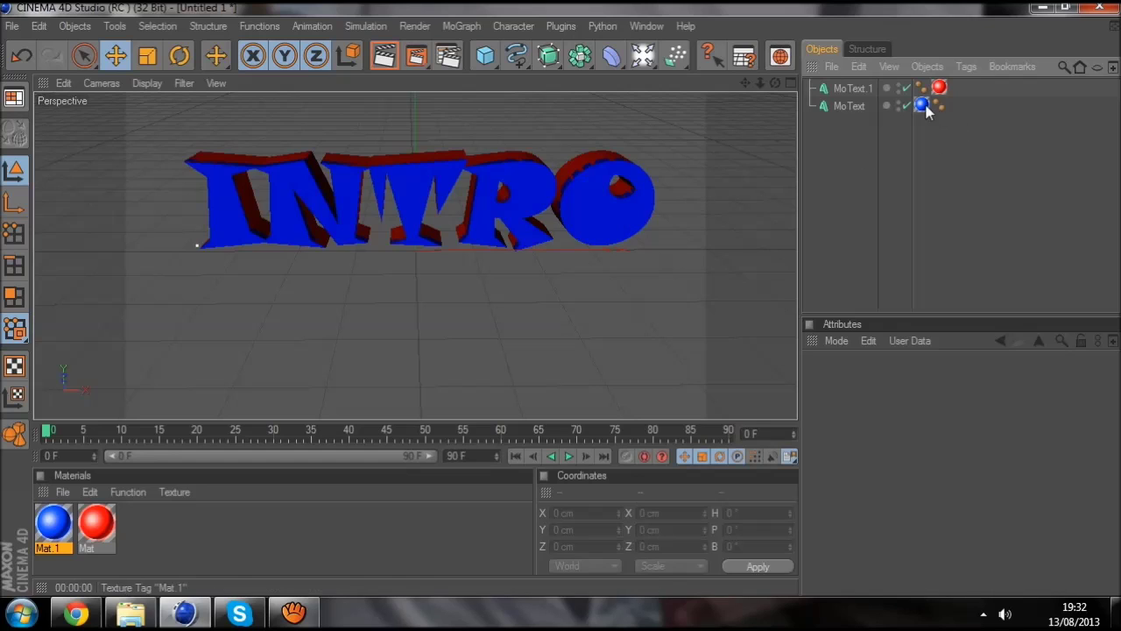
{"action": "left_click_drag", "start_coordinate": [958, 102], "coordinate": [959, 103]}
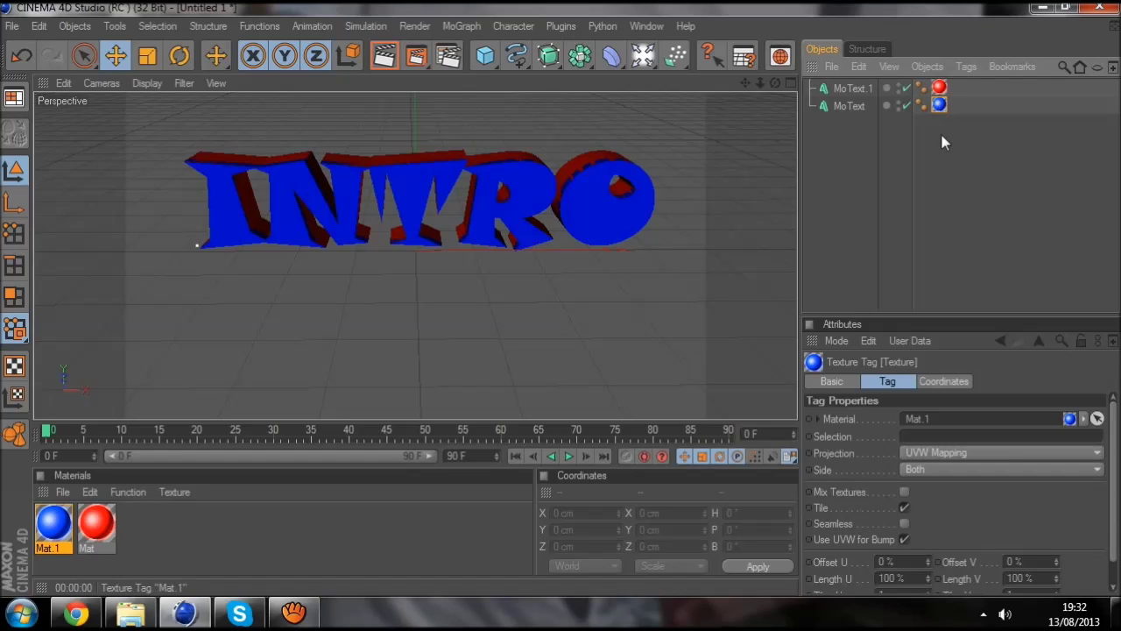
{"action": "left_click", "coordinate": [398, 58]}
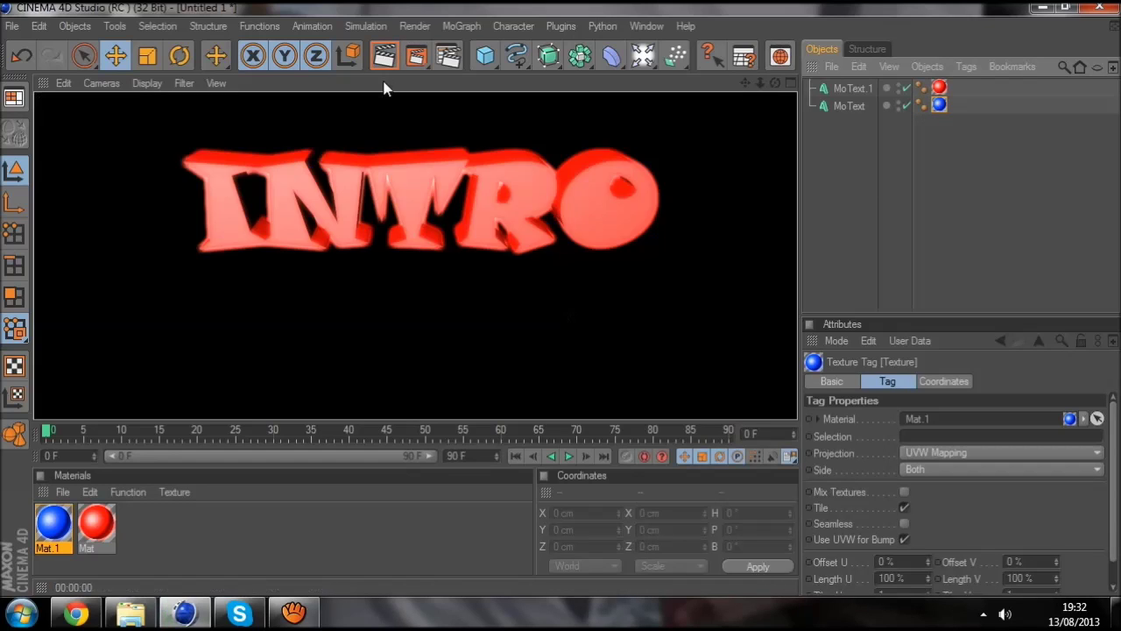
{"action": "left_click", "coordinate": [838, 234]}
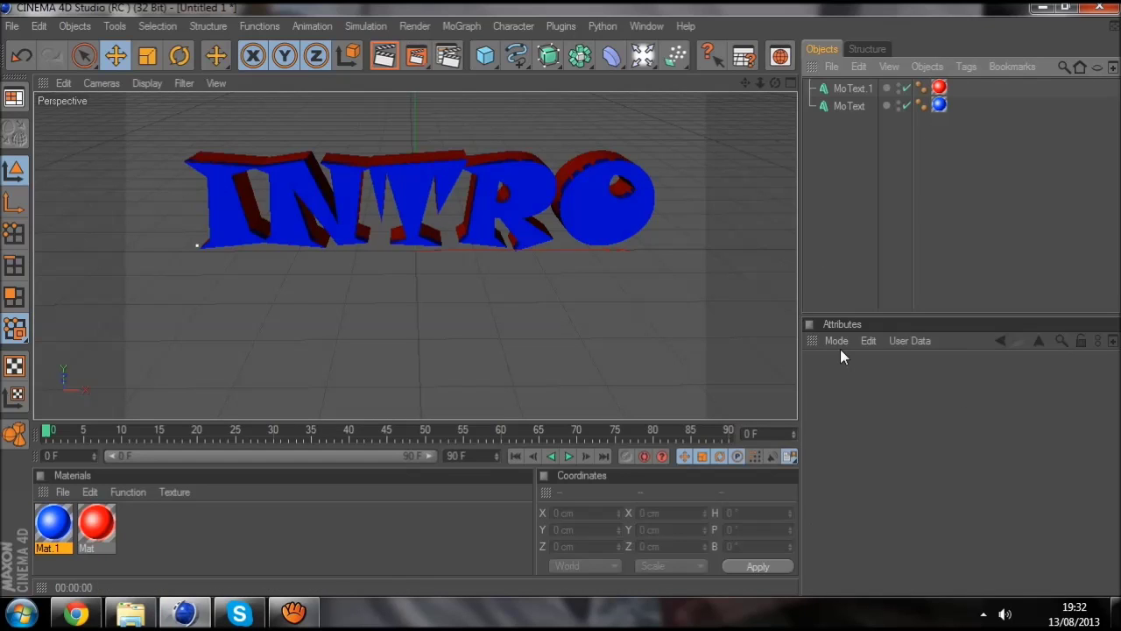
{"action": "left_click", "coordinate": [467, 459]}
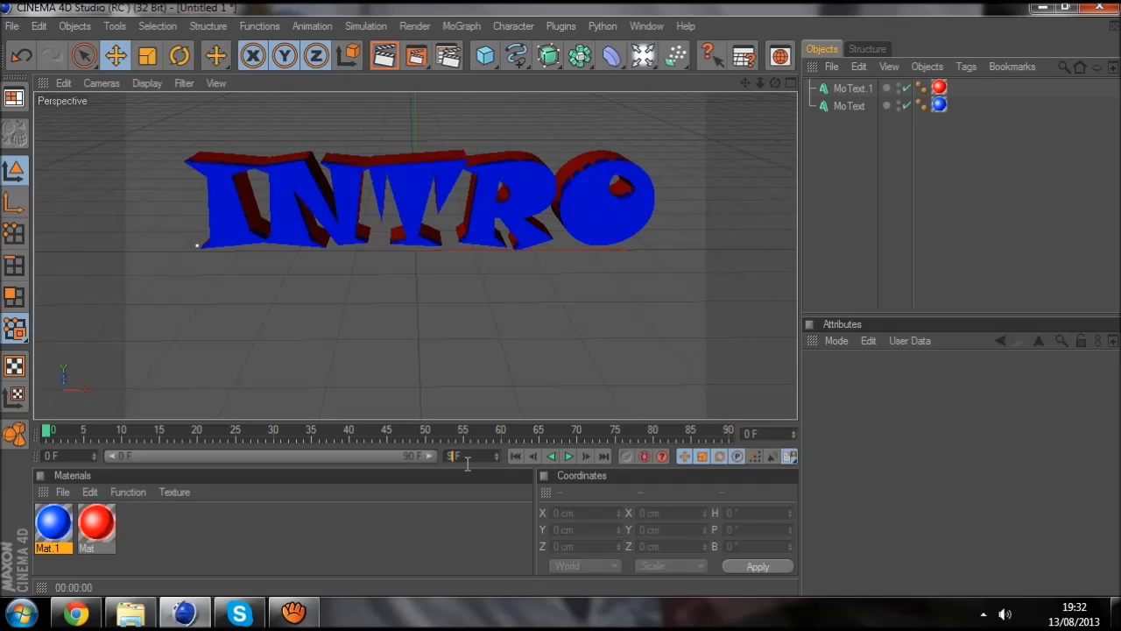
Step: Set the end frame to 50 and confirm the output is 1280x720 covering frames 0–50
{"action": "type", "text": "50"}
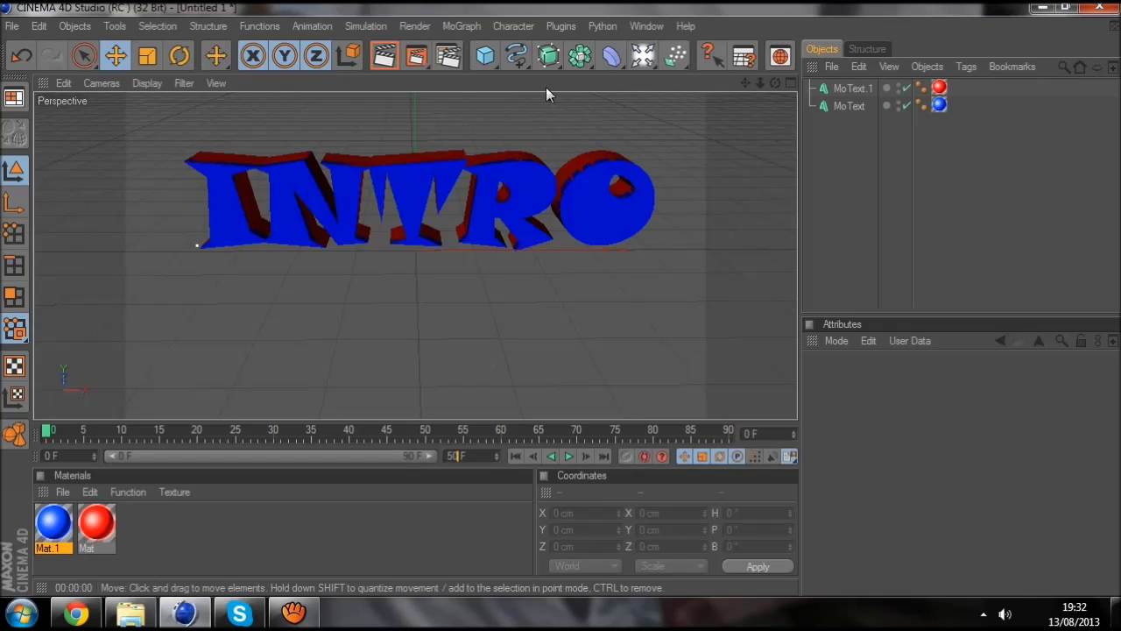
{"action": "left_click", "coordinate": [415, 58]}
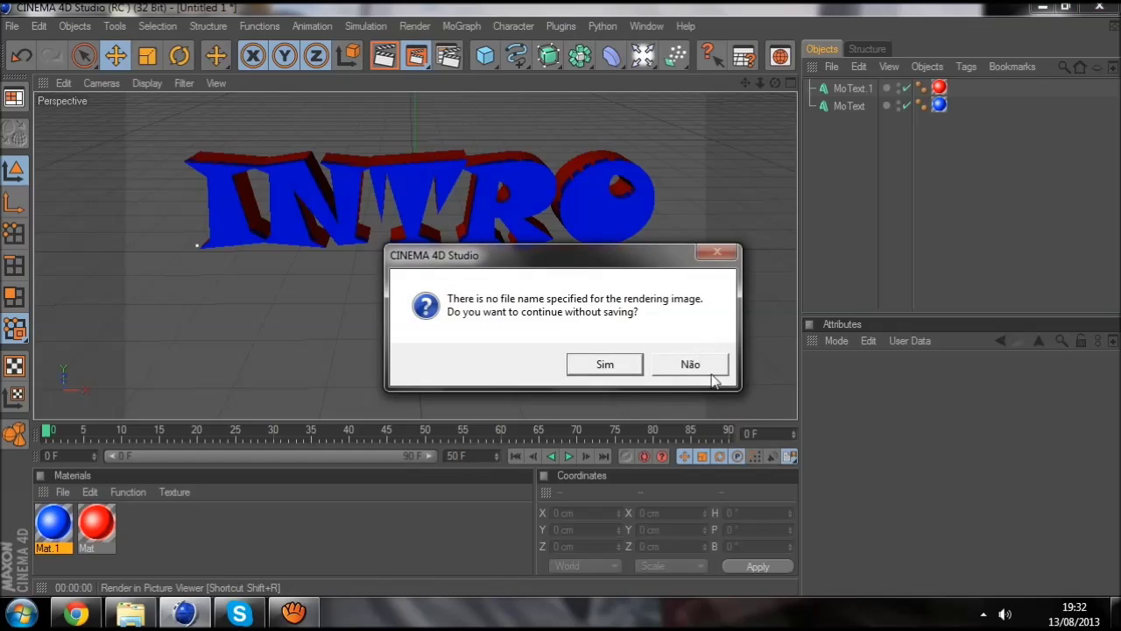
{"action": "left_click", "coordinate": [692, 368]}
{"action": "left_click", "coordinate": [447, 55]}
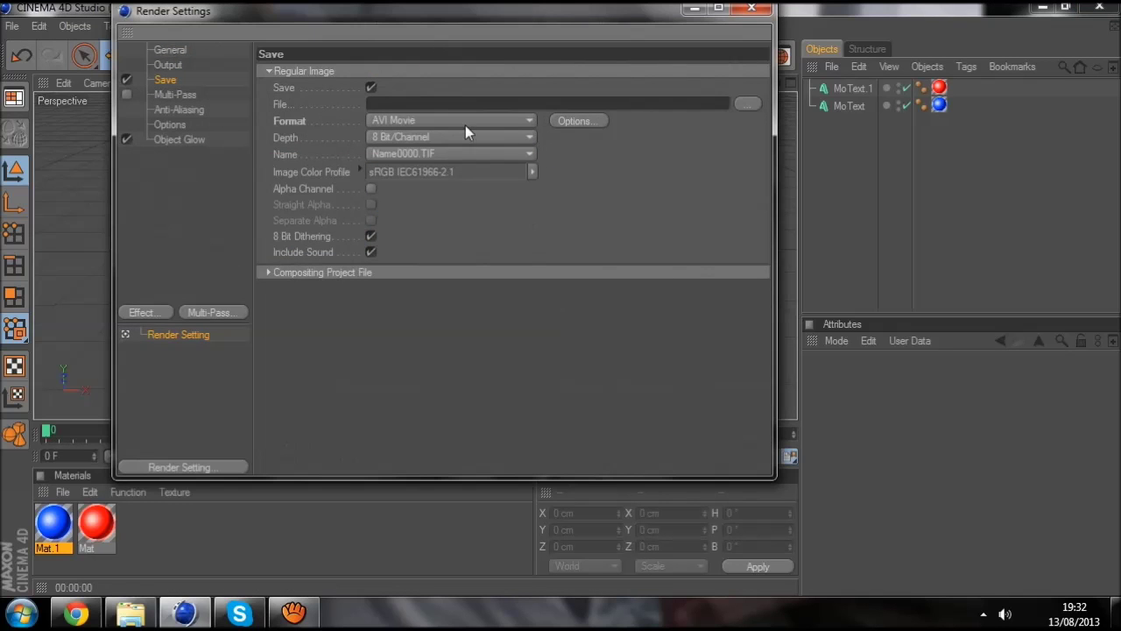
{"action": "left_click", "coordinate": [168, 65]}
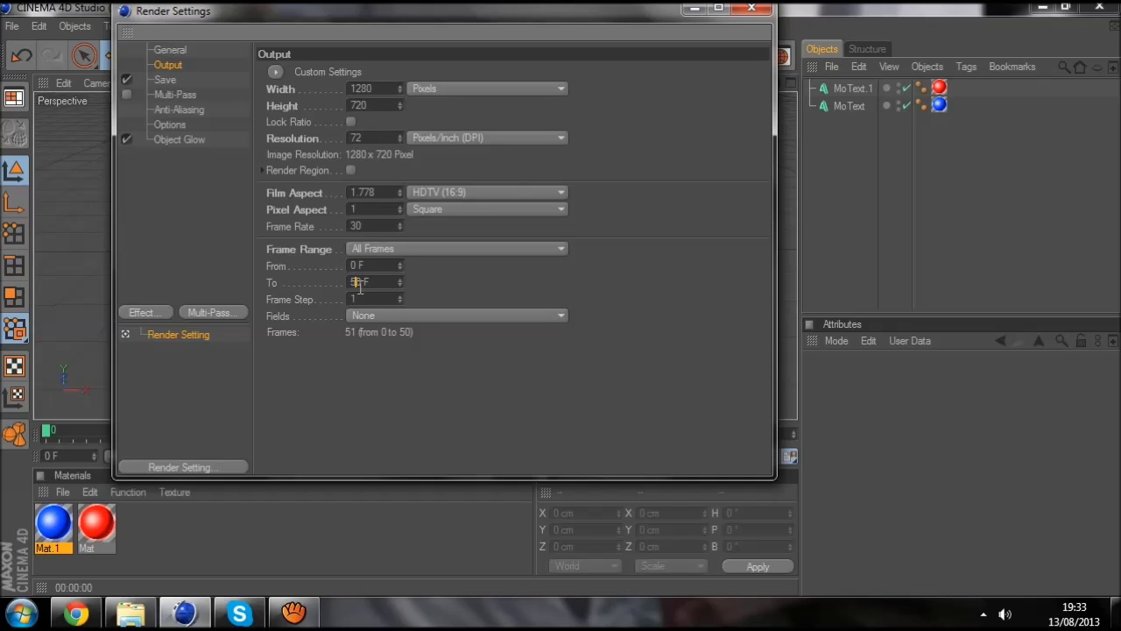
{"action": "left_click", "coordinate": [751, 8]}
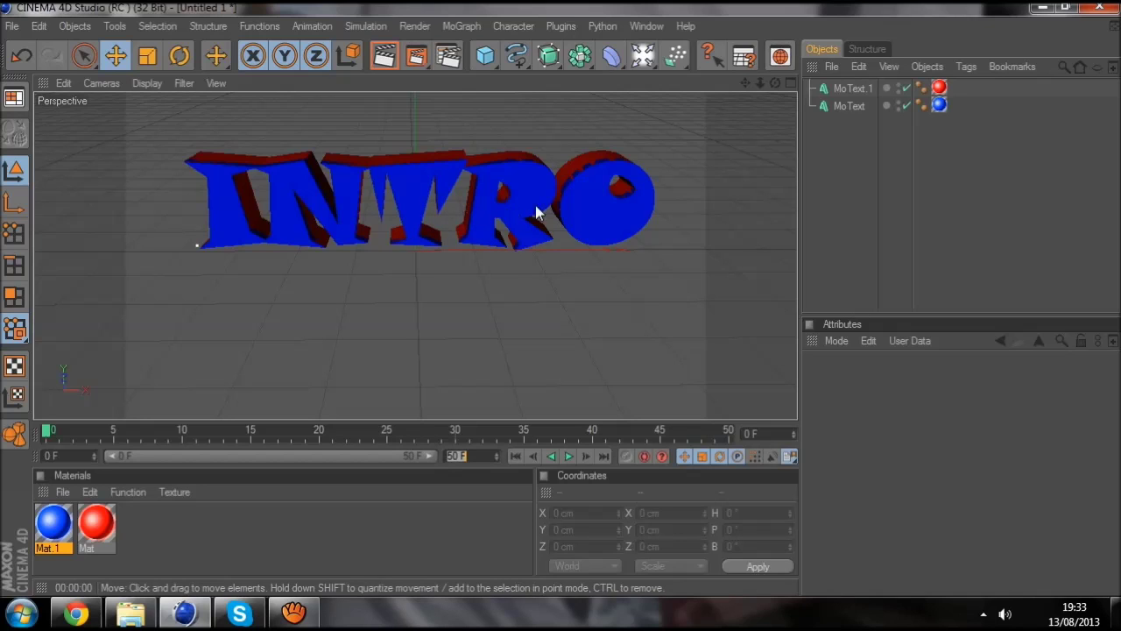
Step: Select both MoText objects and lift them above the top of the view at frame 0
{"action": "left_click", "coordinate": [850, 106]}
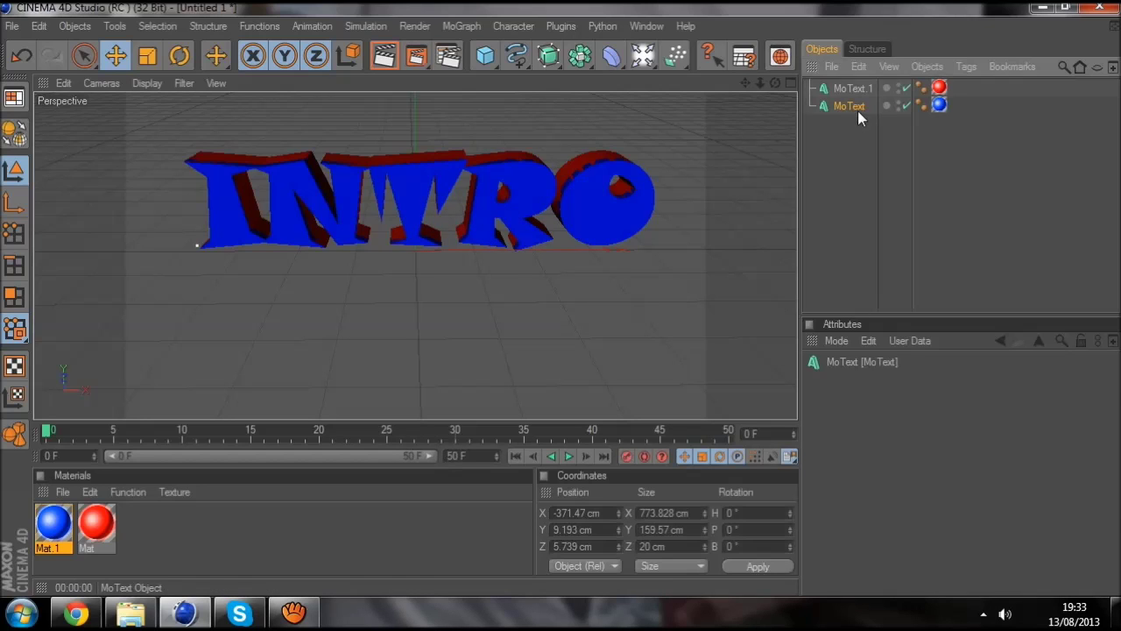
{"action": "left_click", "coordinate": [854, 90], "text": "ctrl"}
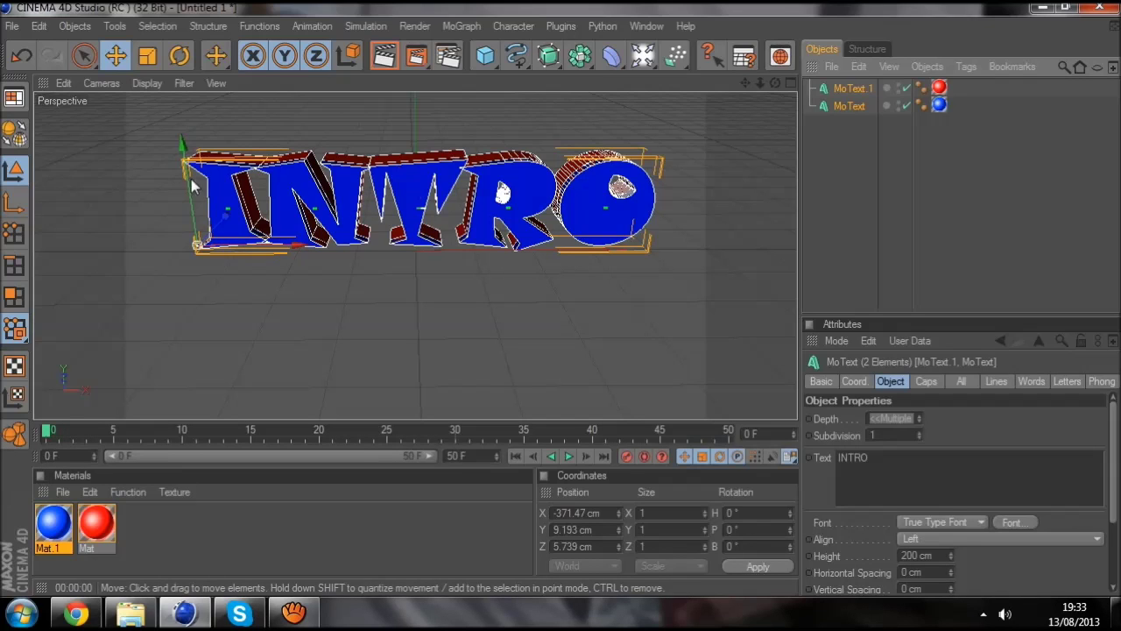
{"action": "left_click_drag", "start_coordinate": [184, 167], "coordinate": [562, 297]}
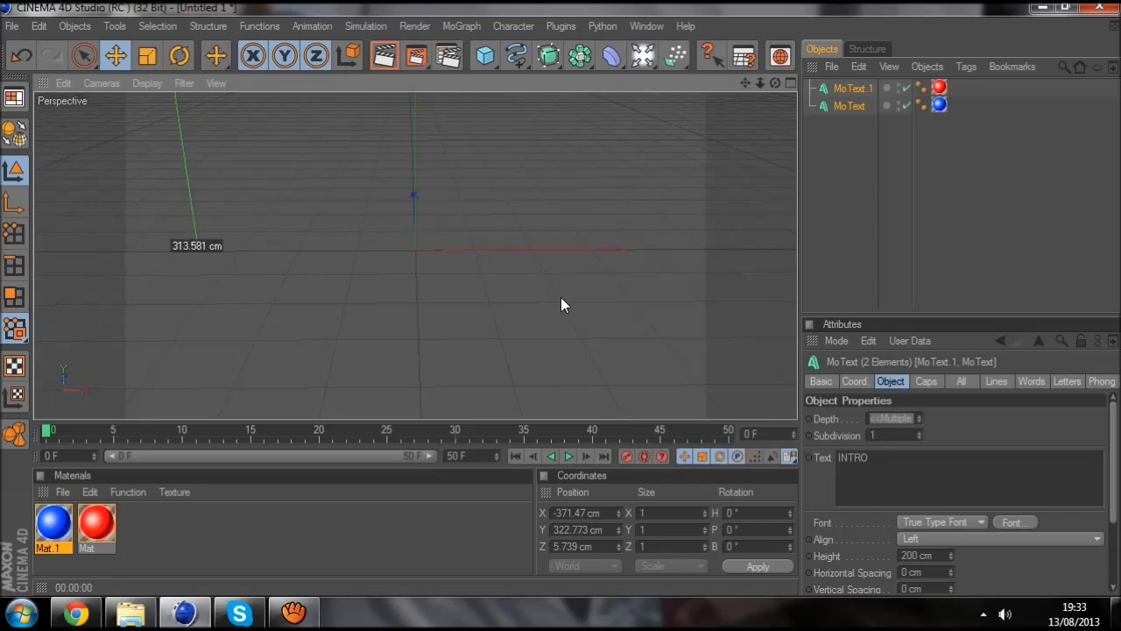
{"action": "left_click_drag", "start_coordinate": [562, 299], "coordinate": [562, 299]}
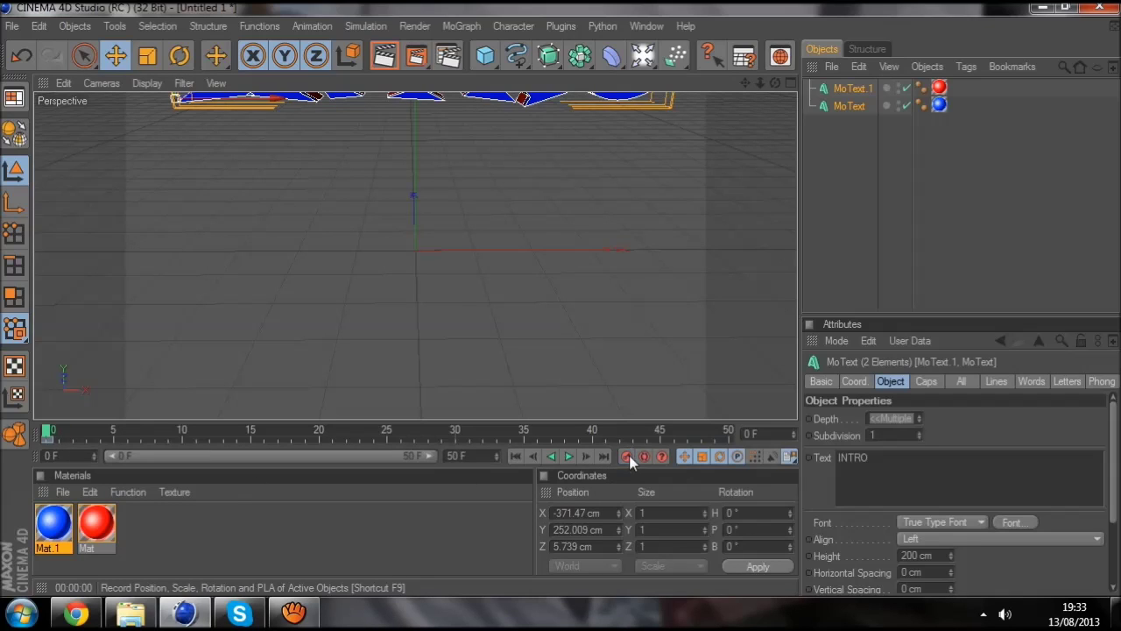
Step: Lower the text into view at frame 27, record a keyframe, and play back the drop
{"action": "mouse_move", "coordinate": [43, 433]}
{"action": "left_mouse_down"}
{"action": "mouse_move", "coordinate": [452, 441]}
{"action": "mouse_move", "coordinate": [421, 445]}
{"action": "left_mouse_up"}
{"action": "left_click_drag", "start_coordinate": [175, 101], "coordinate": [562, 314]}
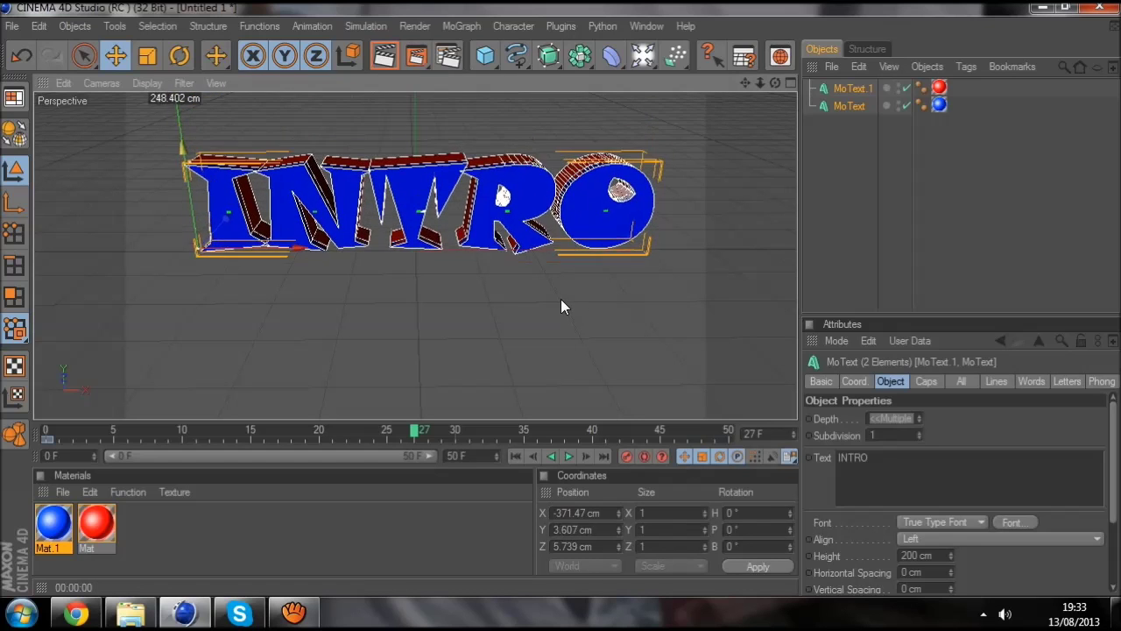
{"action": "left_click_drag", "start_coordinate": [563, 307], "coordinate": [561, 298]}
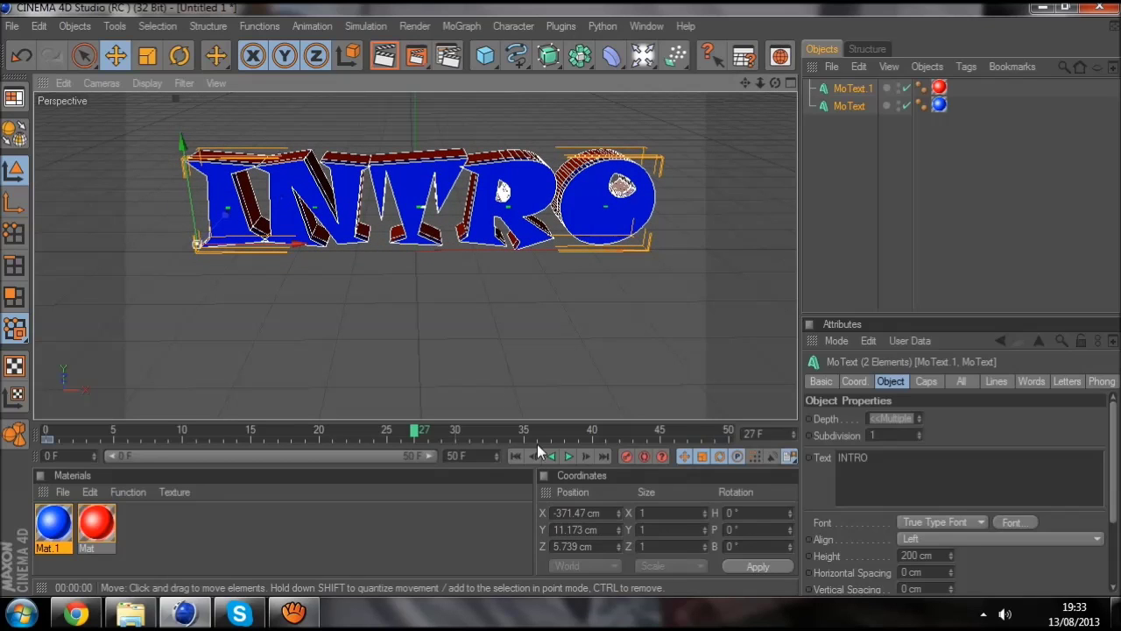
{"action": "left_click", "coordinate": [625, 459]}
{"action": "left_click_drag", "start_coordinate": [415, 431], "coordinate": [34, 430]}
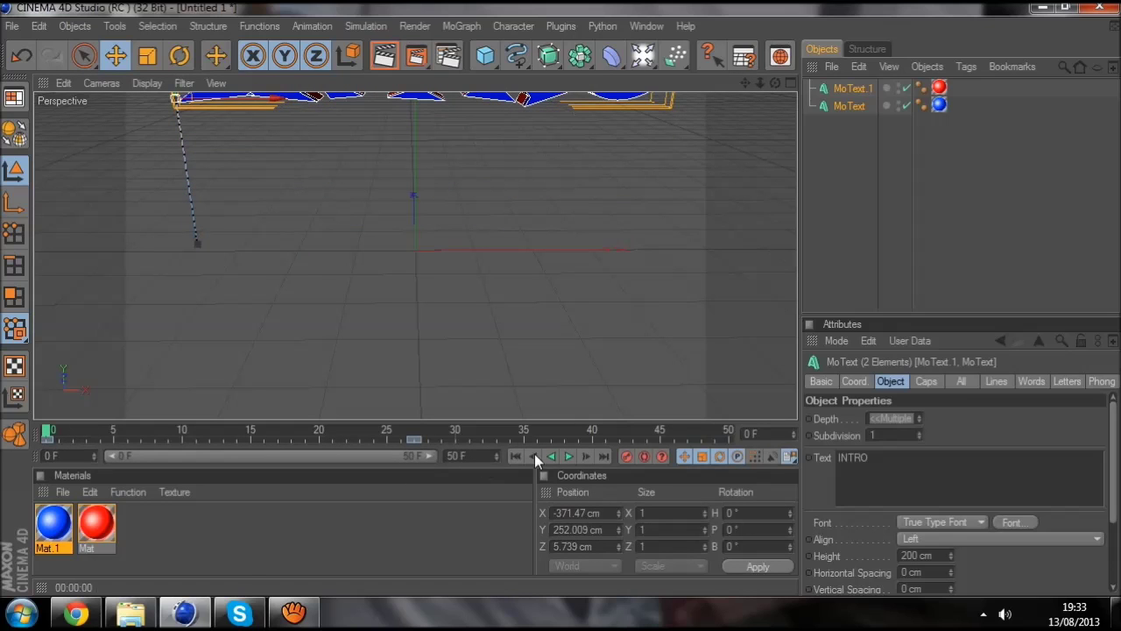
{"action": "left_click", "coordinate": [570, 456]}
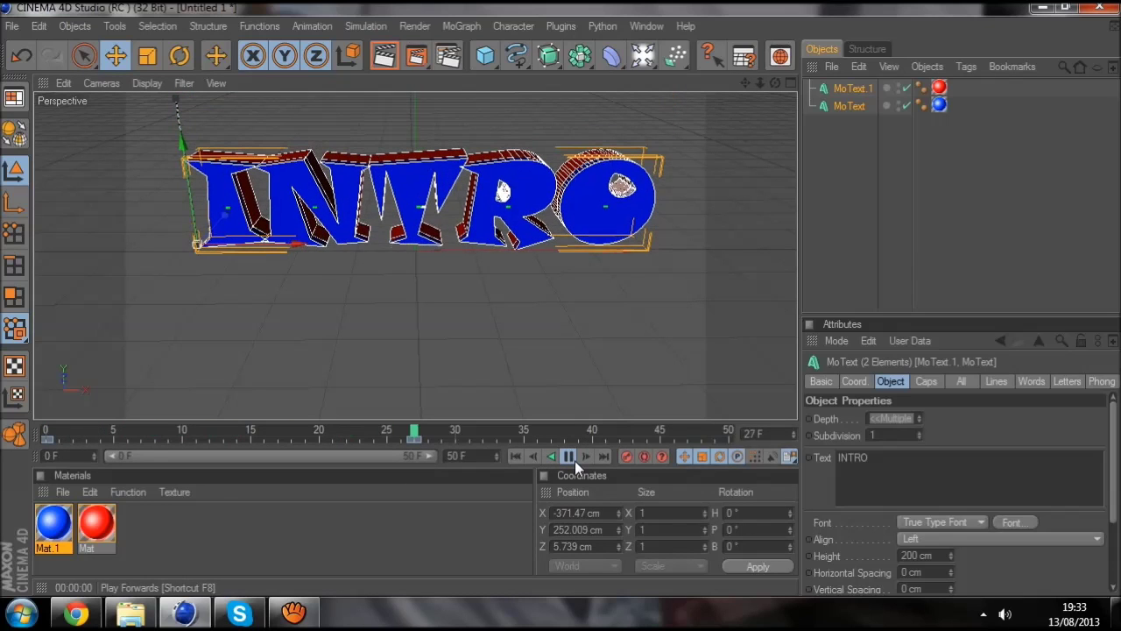
{"action": "left_click", "coordinate": [574, 461]}
{"action": "mouse_move", "coordinate": [503, 432]}
{"action": "left_mouse_down"}
{"action": "mouse_move", "coordinate": [77, 426]}
{"action": "mouse_move", "coordinate": [37, 436]}
{"action": "left_mouse_up"}
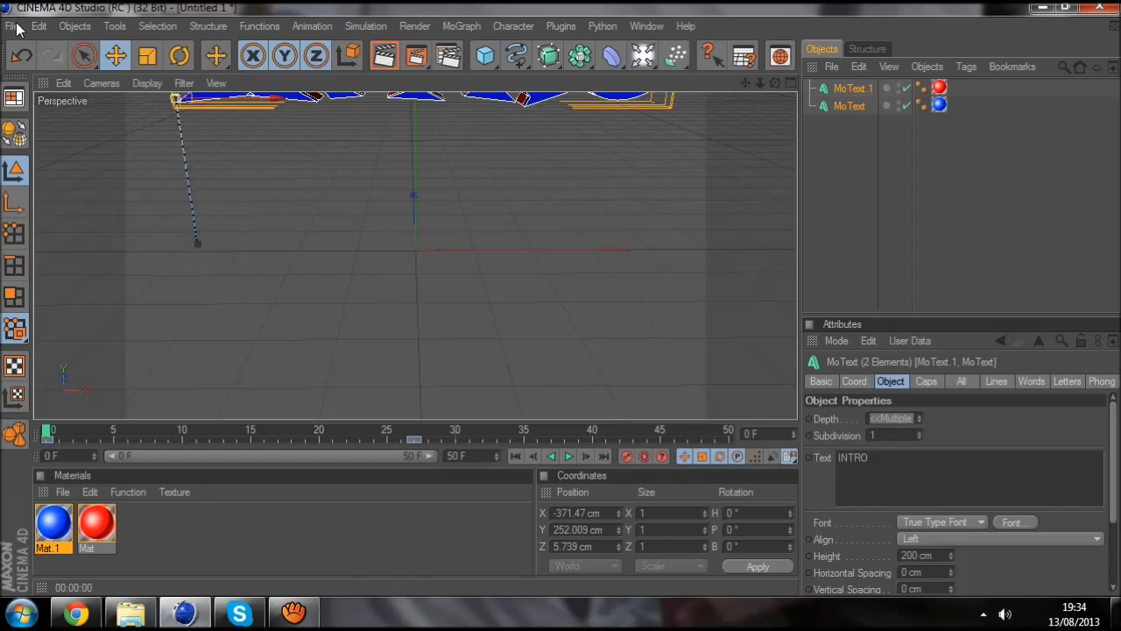
Step: Set the render save path to an AVI file named 'intro para video de tutorial!'
{"action": "left_click", "coordinate": [448, 58]}
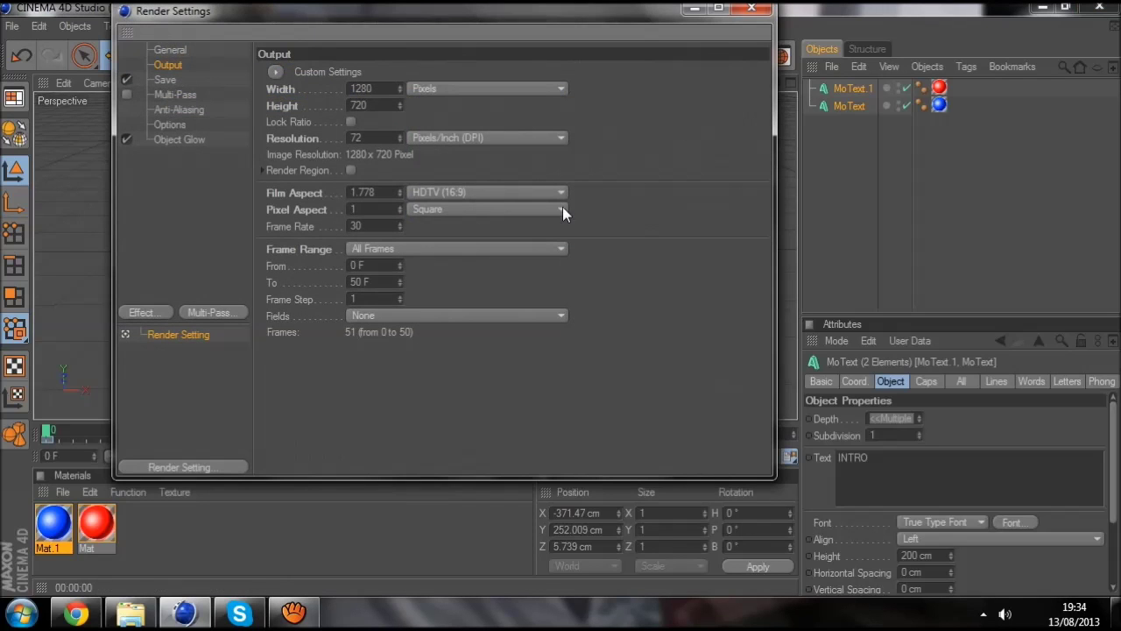
{"action": "left_click", "coordinate": [166, 80]}
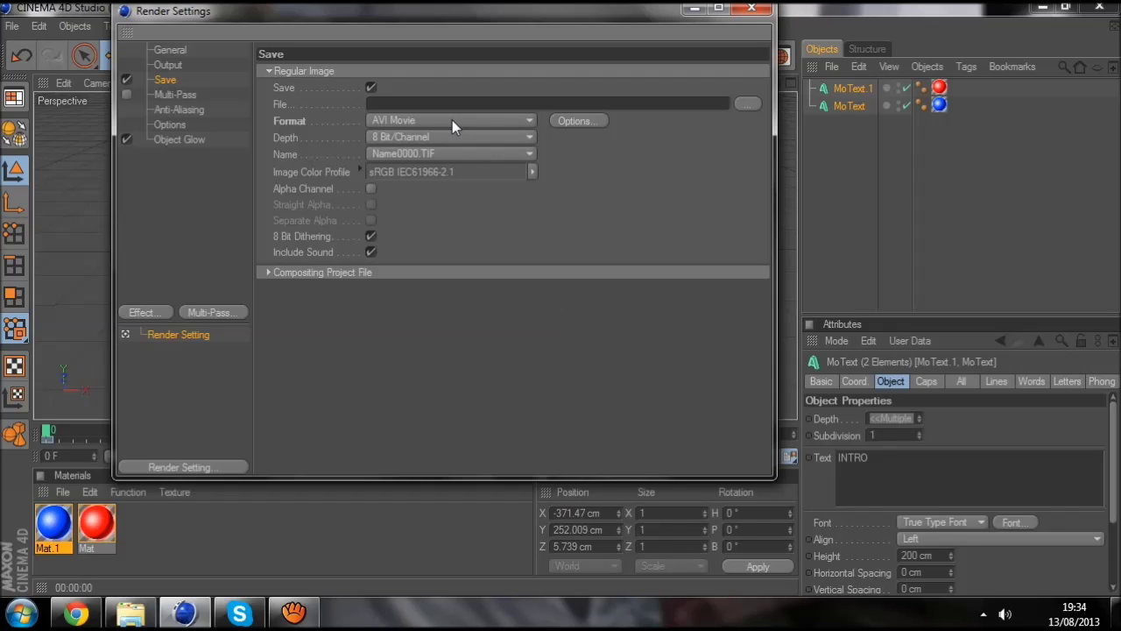
{"action": "left_click", "coordinate": [750, 102]}
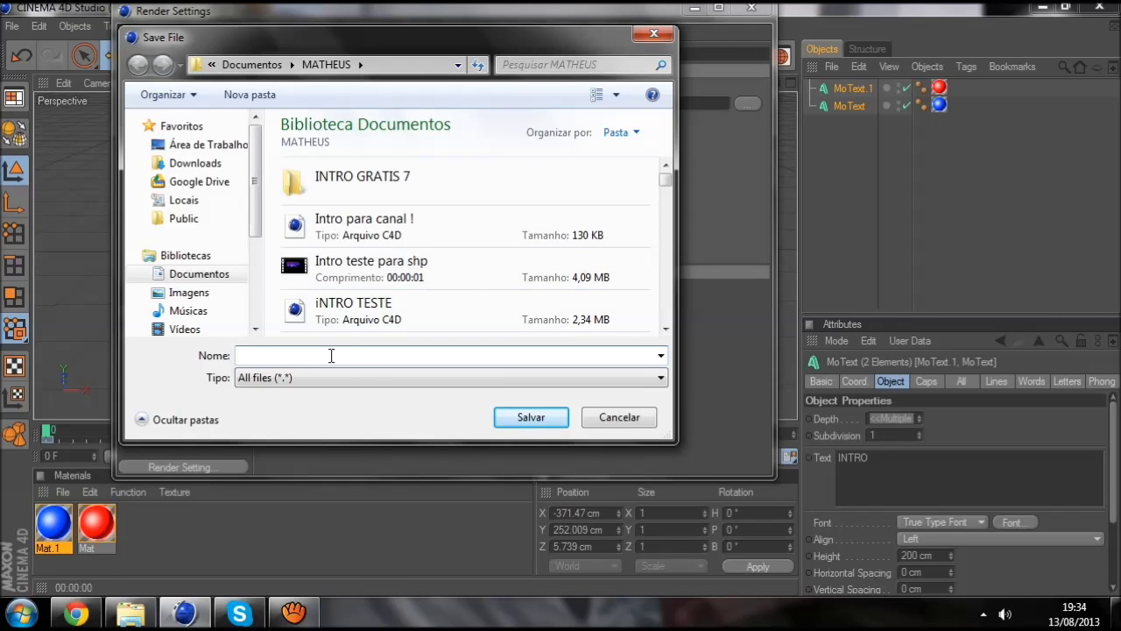
{"action": "type", "text": "intro "}
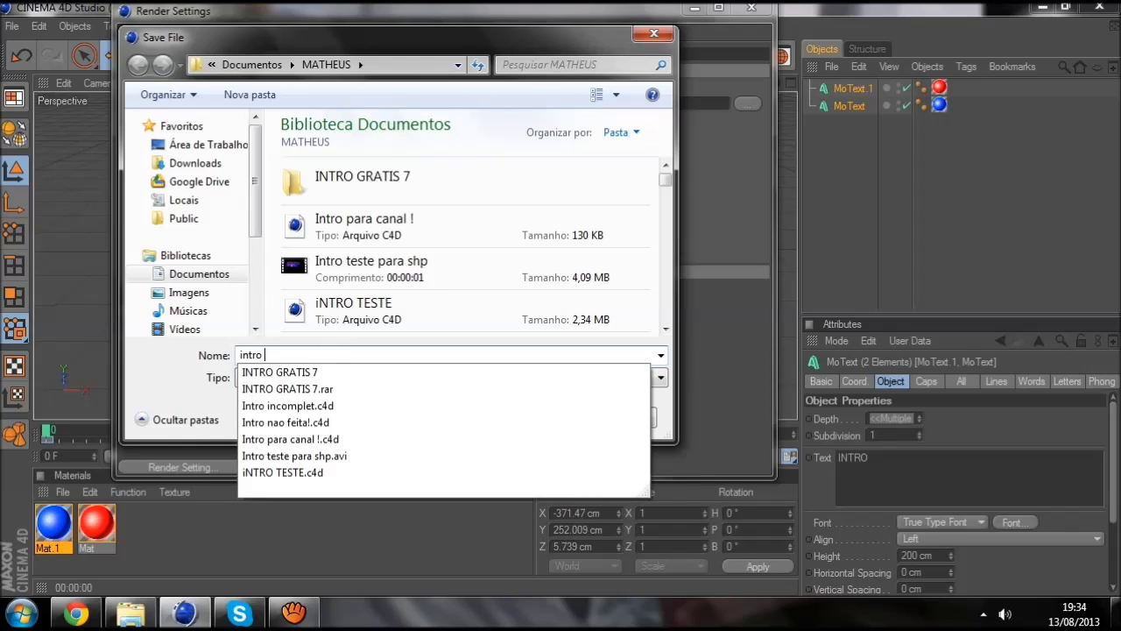
{"action": "type", "text": "para video de tu"}
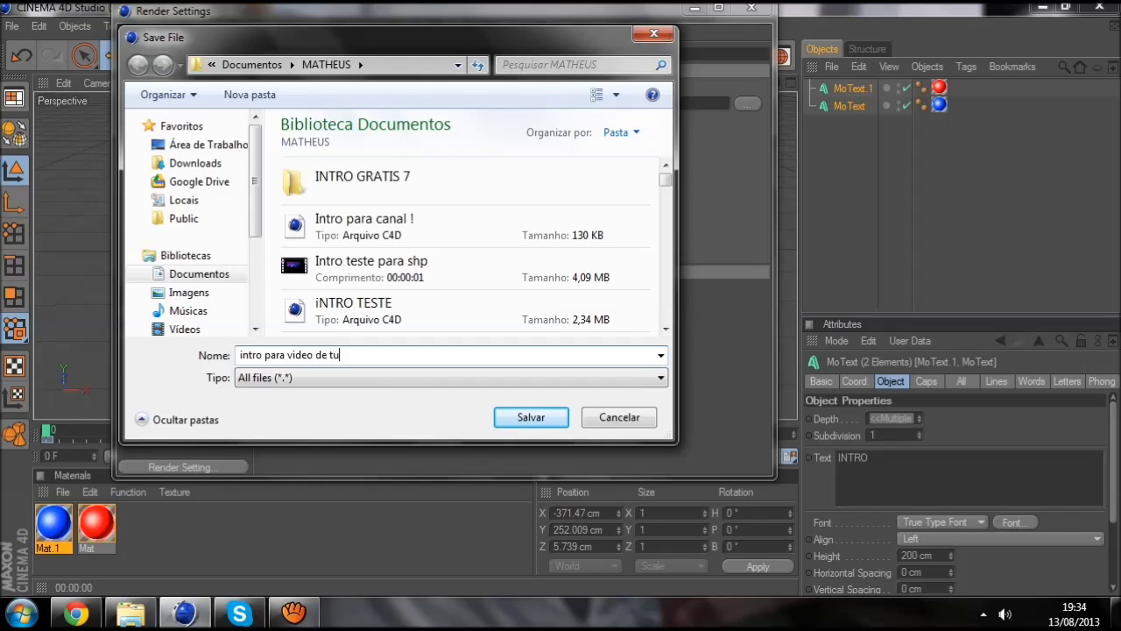
{"action": "type", "text": "toria"}
{"action": "left_click", "coordinate": [553, 416]}
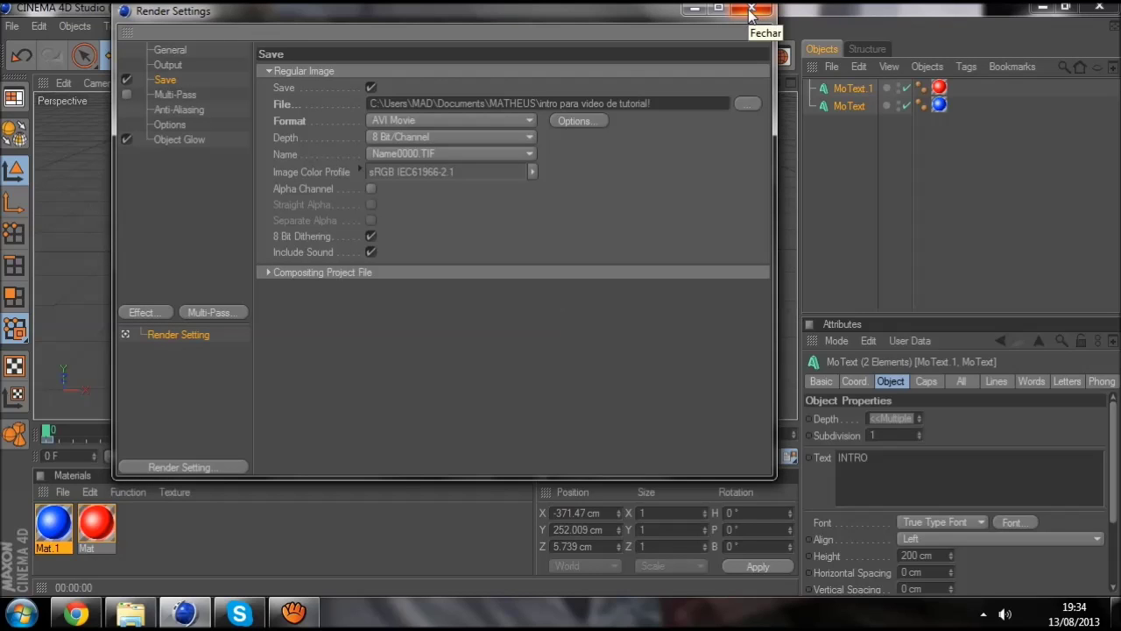
Step: Keep Fields set to None in the 1280x720 output settings and close Render Settings
{"action": "left_click", "coordinate": [168, 66]}
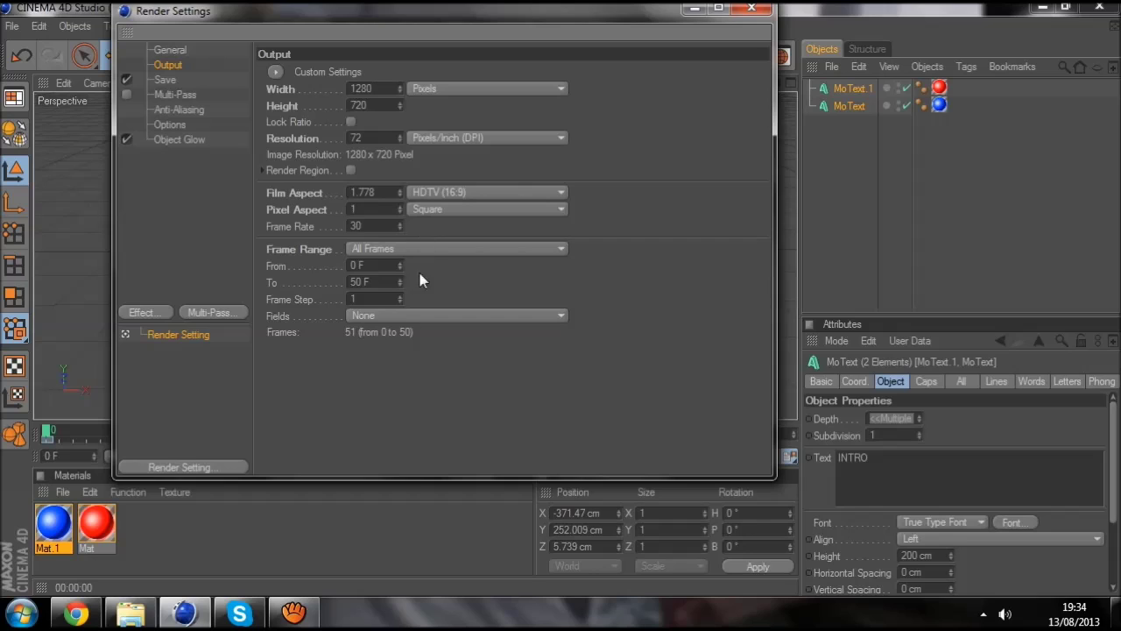
{"action": "left_click", "coordinate": [425, 319]}
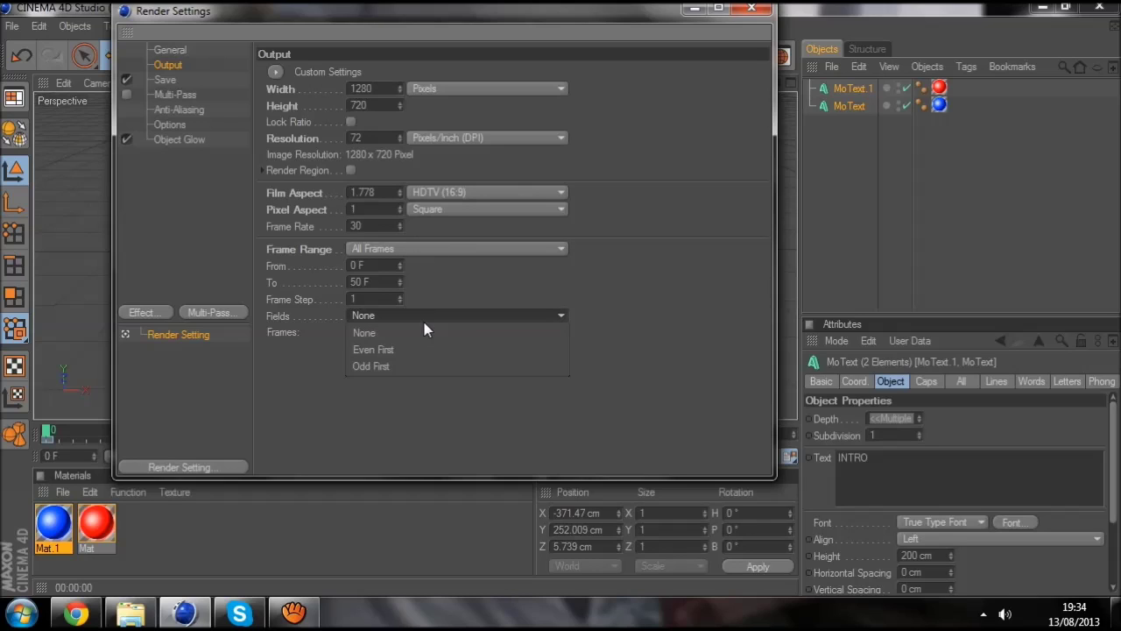
{"action": "left_click", "coordinate": [409, 331]}
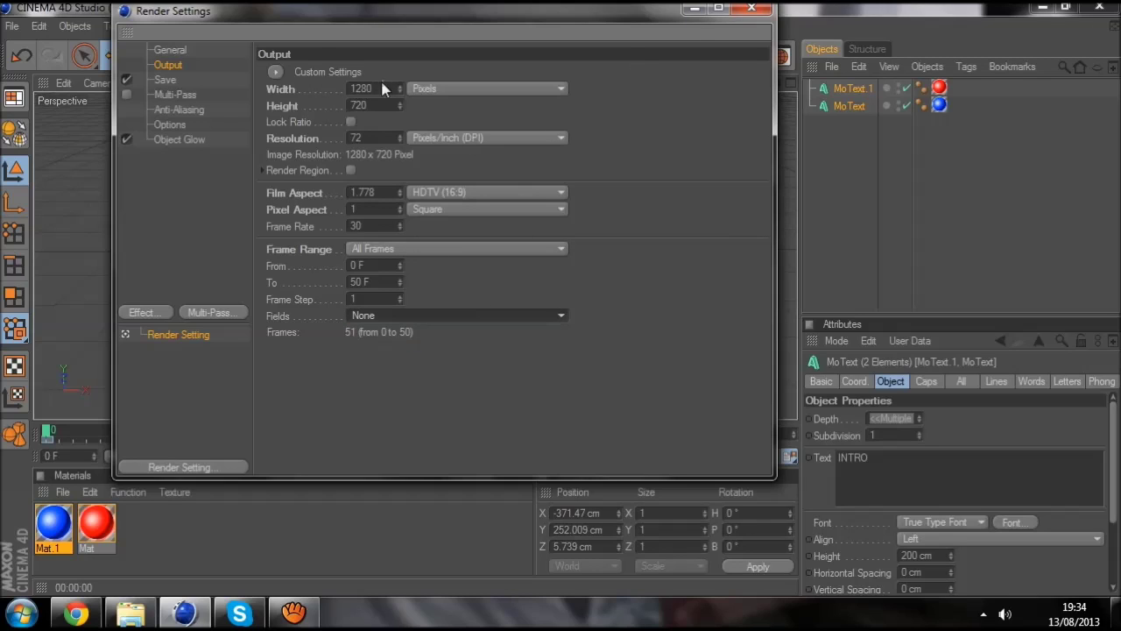
{"action": "left_click", "coordinate": [752, 8]}
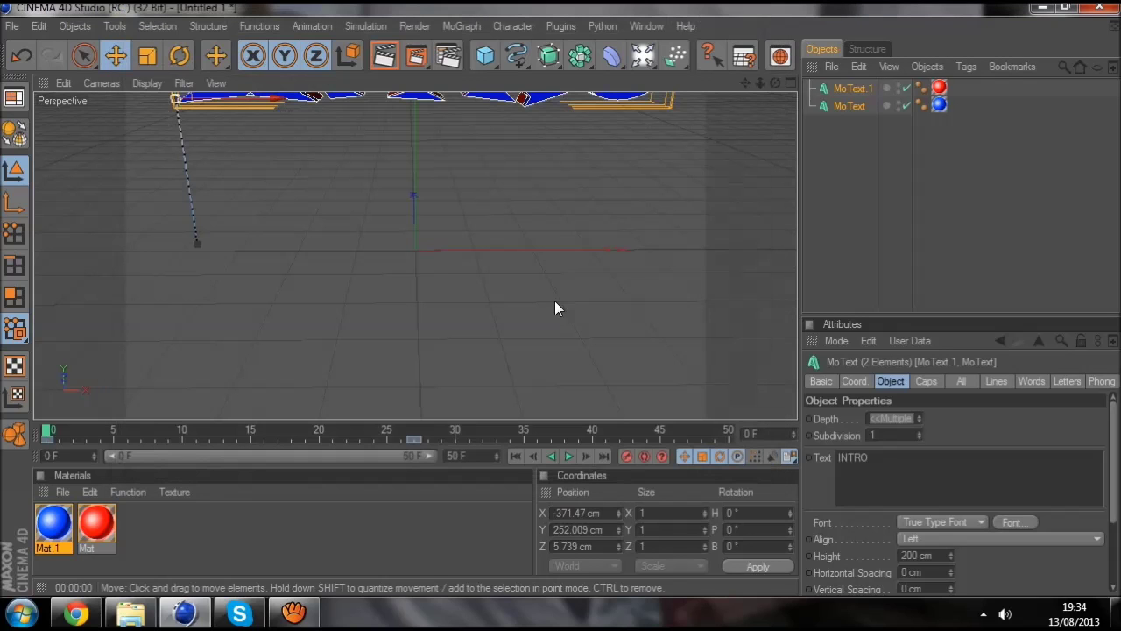
{"action": "left_click", "coordinate": [419, 58]}
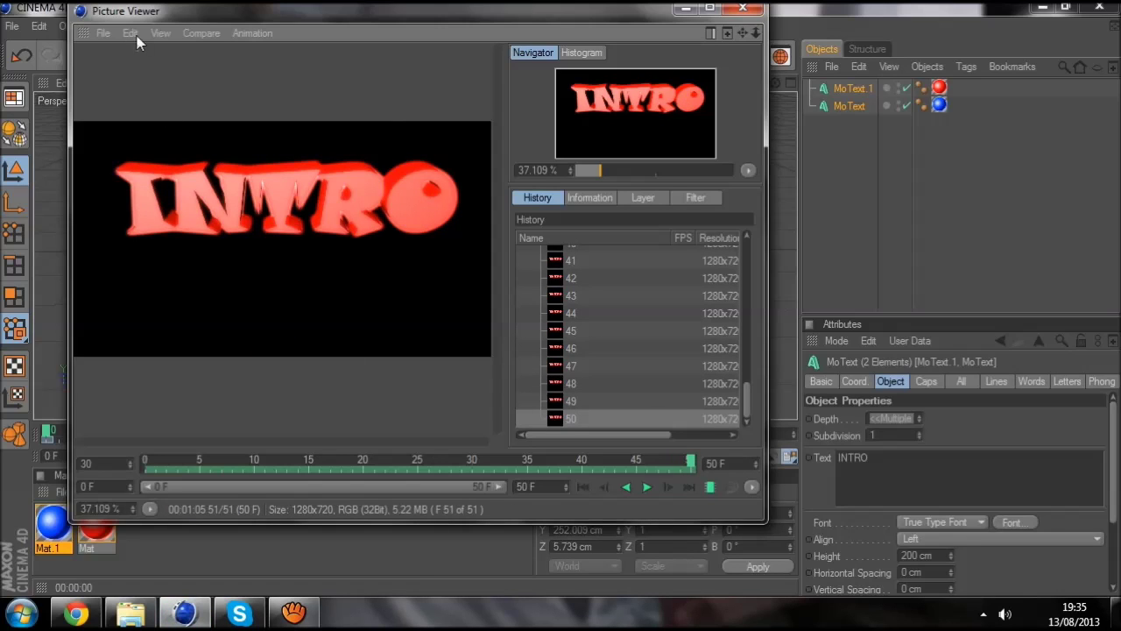
Step: Let all 51 frames render in the picture viewer, then open its File menu
{"action": "left_click", "coordinate": [104, 34]}
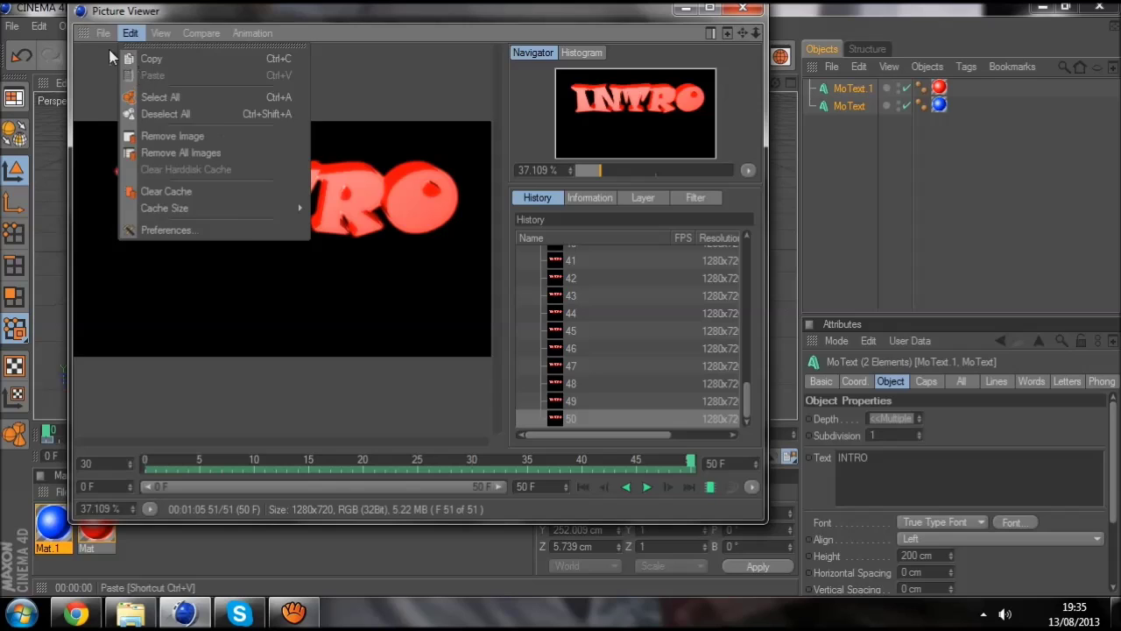
Step: Save the render with Square Pixel ticked as 'intro para video de tutorial! taa' in Documents
{"action": "left_click", "coordinate": [127, 75]}
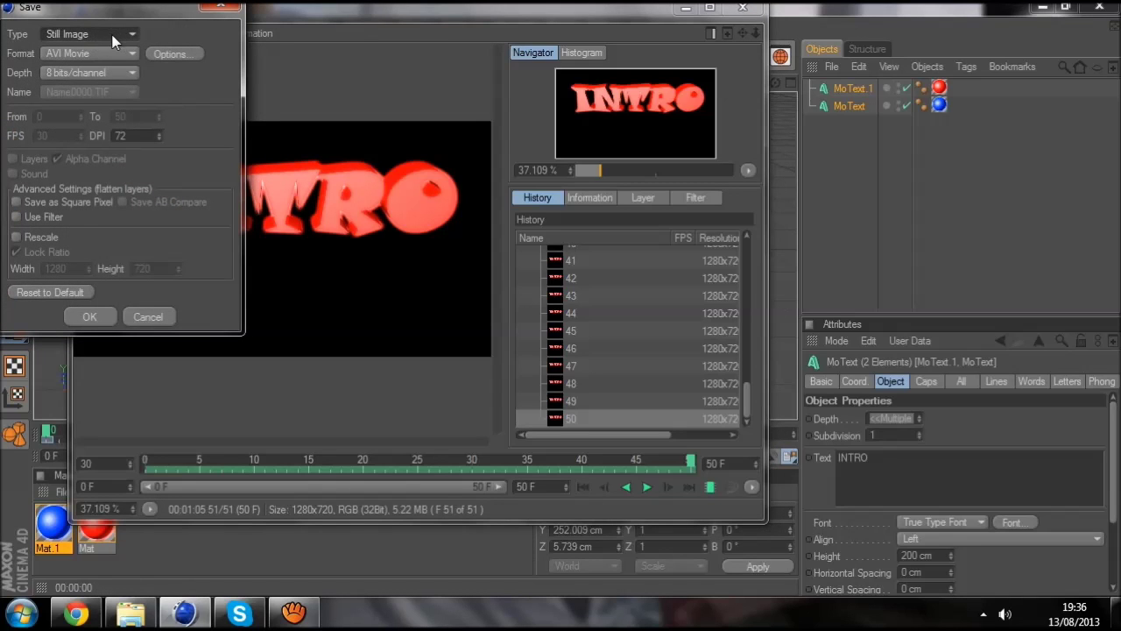
{"action": "left_click", "coordinate": [111, 35]}
{"action": "left_click", "coordinate": [107, 52]}
{"action": "left_click", "coordinate": [17, 218]}
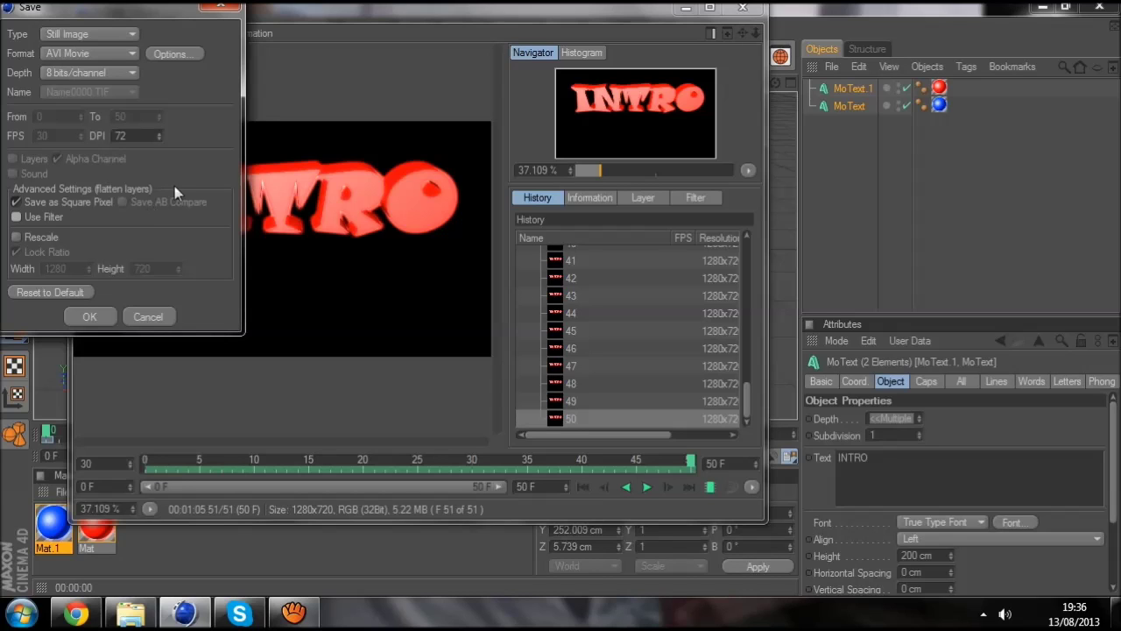
{"action": "left_click", "coordinate": [89, 317]}
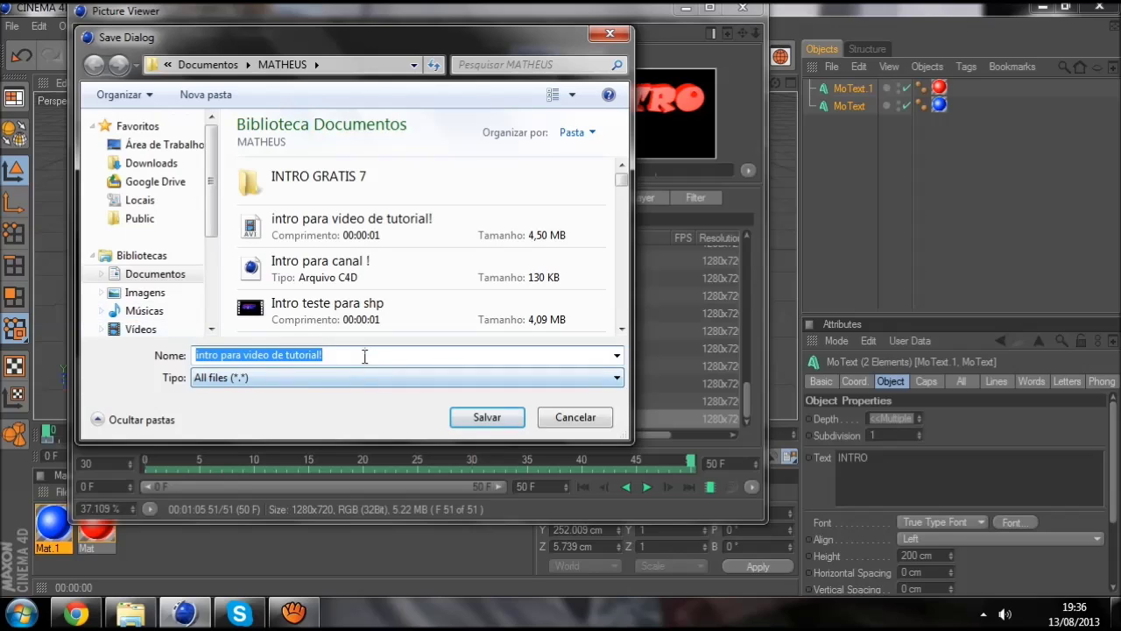
{"action": "left_click", "coordinate": [365, 357]}
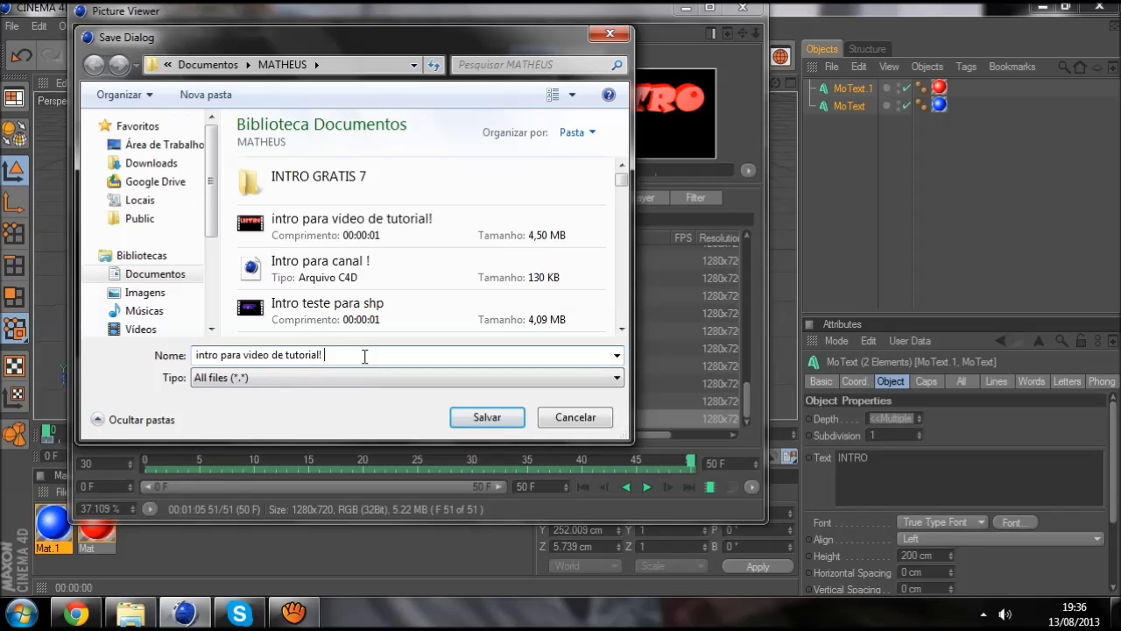
{"action": "type", "text": "taa"}
{"action": "left_click", "coordinate": [486, 417]}
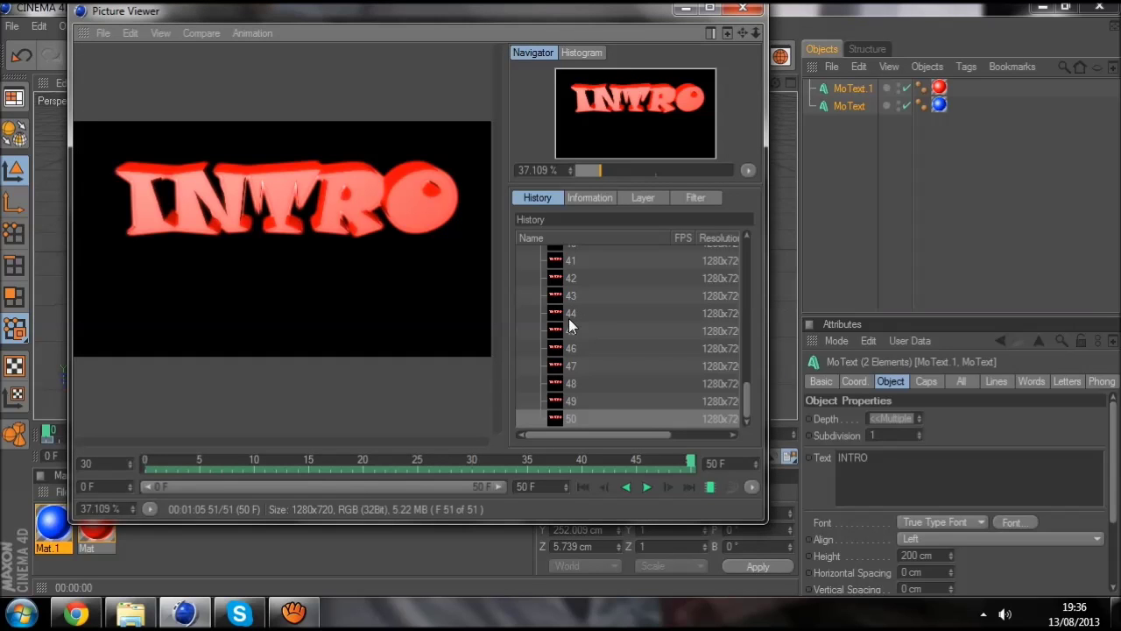
{"action": "left_click", "coordinate": [132, 615]}
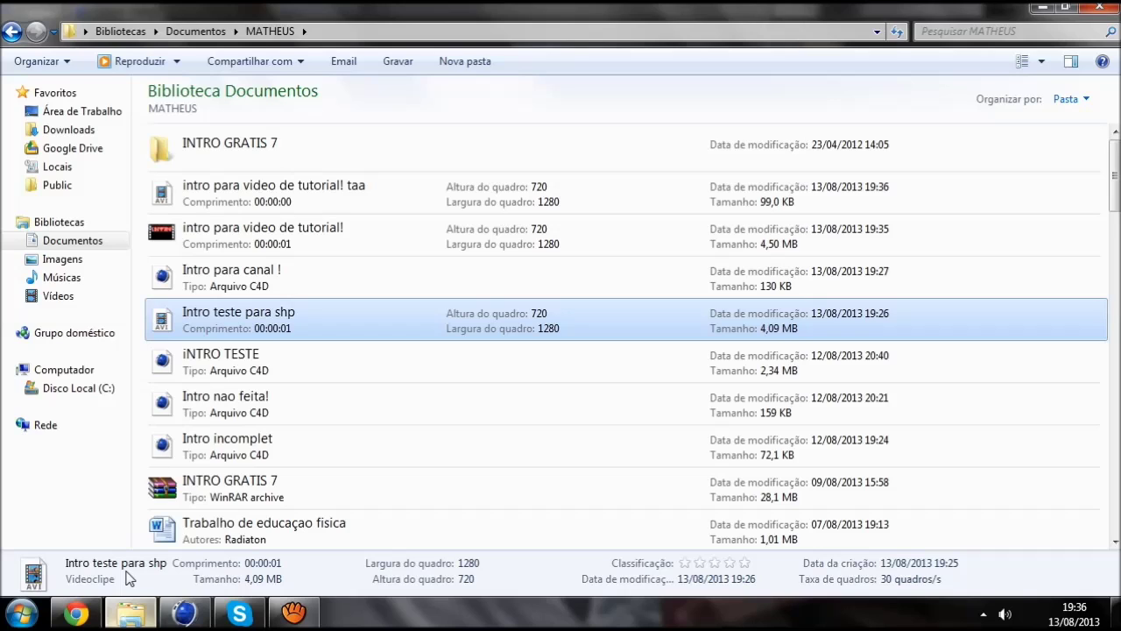
{"action": "left_click", "coordinate": [323, 236]}
{"action": "double_click", "coordinate": [324, 236]}
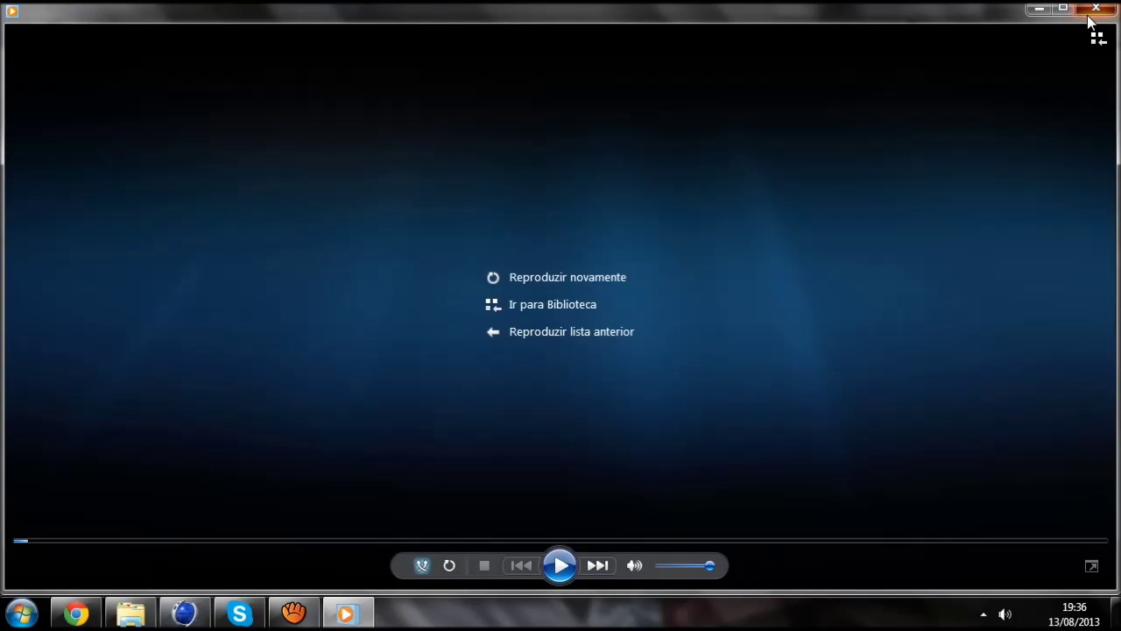
{"action": "left_click", "coordinate": [1086, 16]}
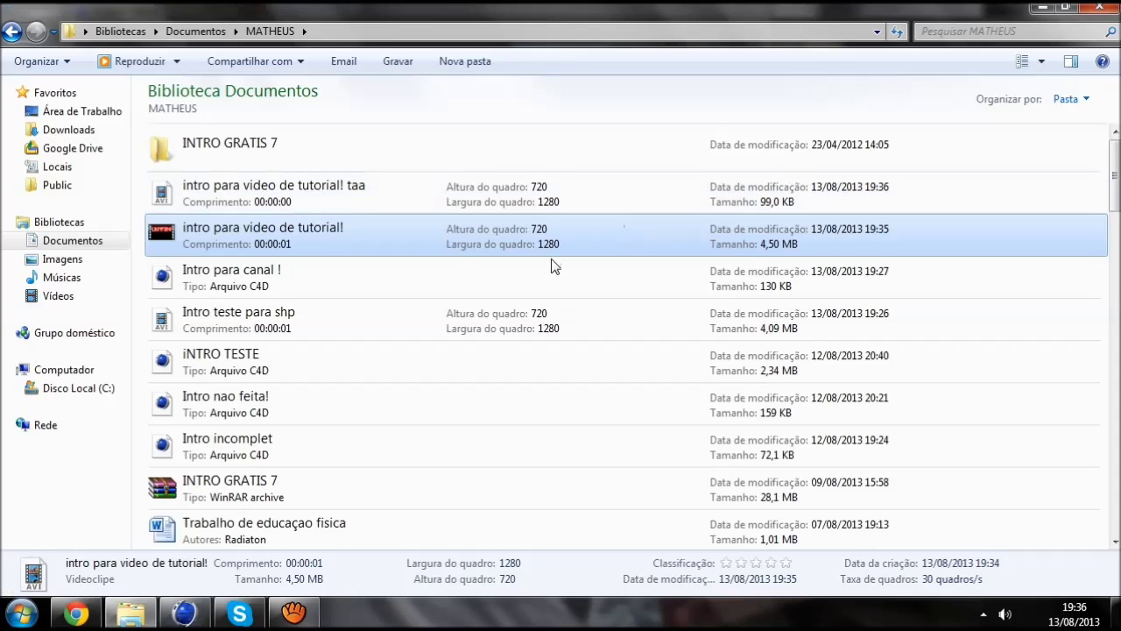
{"action": "left_click", "coordinate": [184, 613]}
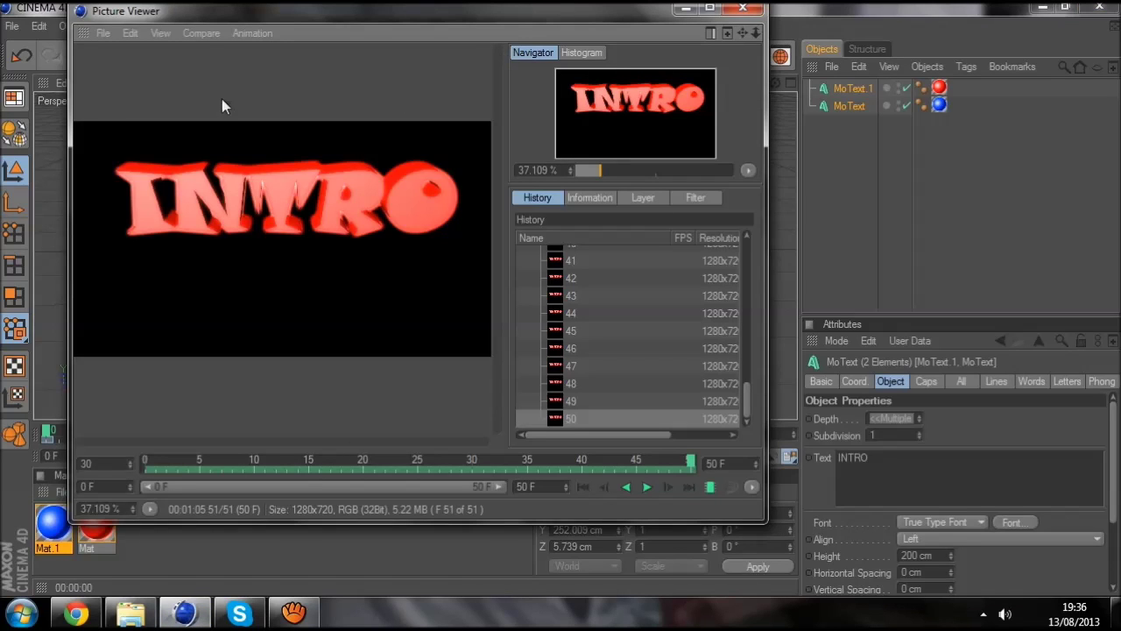
Step: Minimise the Picture Viewer, play, stop and rewind the INTRO drop animation, then switch to Chrome
{"action": "left_click", "coordinate": [686, 8]}
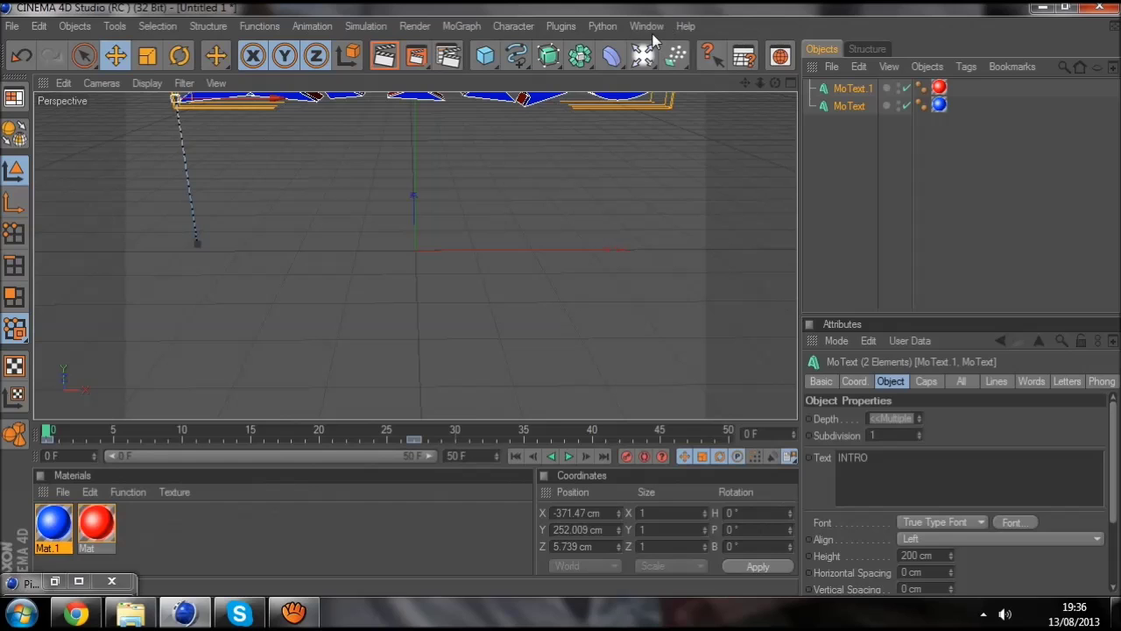
{"action": "left_click", "coordinate": [569, 456]}
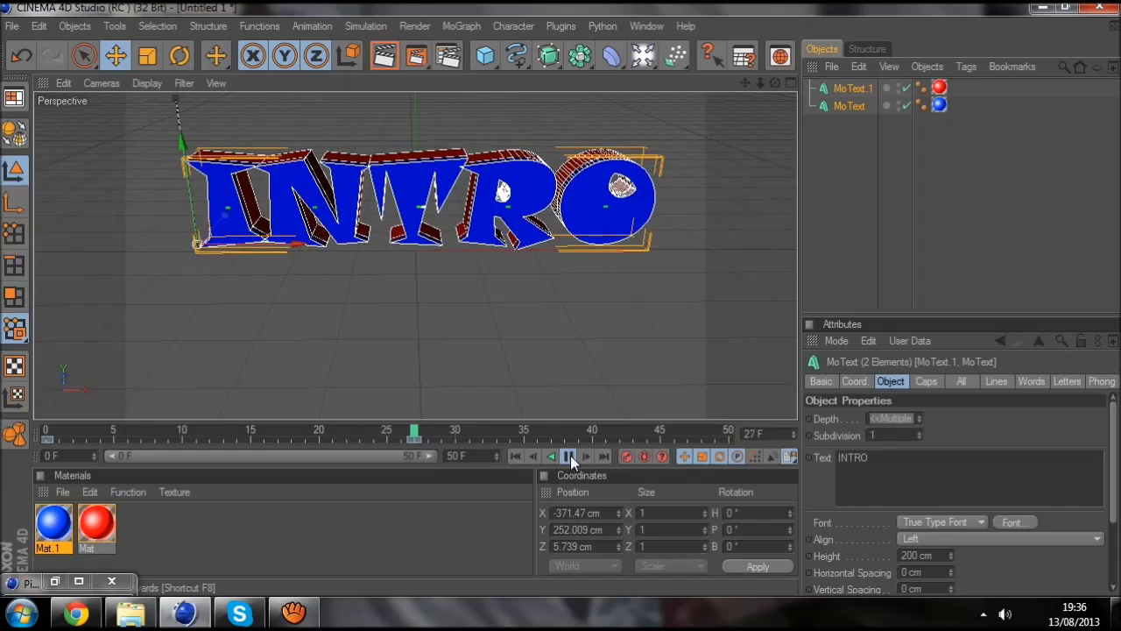
{"action": "left_click", "coordinate": [570, 455]}
{"action": "left_click_drag", "start_coordinate": [593, 430], "coordinate": [48, 432]}
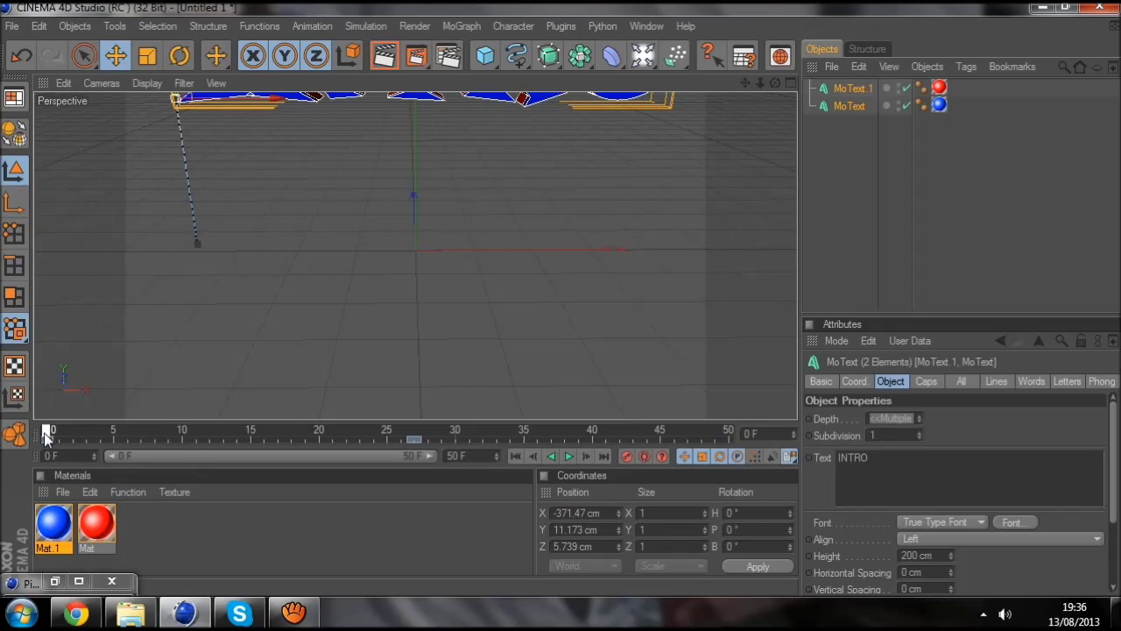
{"action": "left_click", "coordinate": [76, 613]}
{"action": "left_click", "coordinate": [254, 8]}
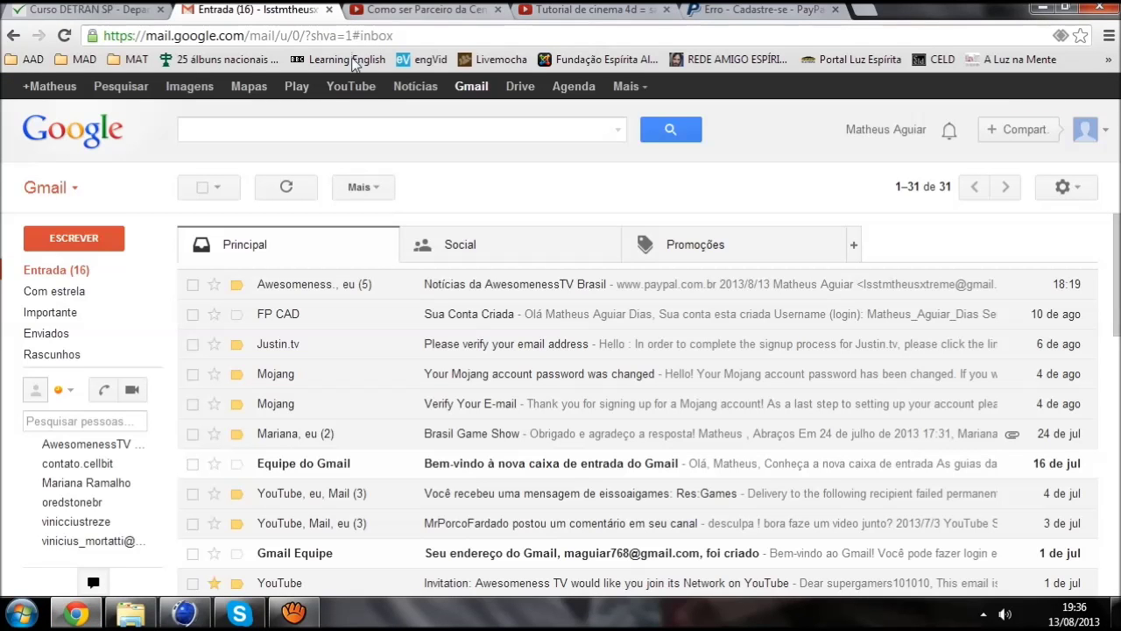
Step: Open YouTube in a new tab and go to the account's Meu canal page
{"action": "left_click", "coordinate": [366, 88]}
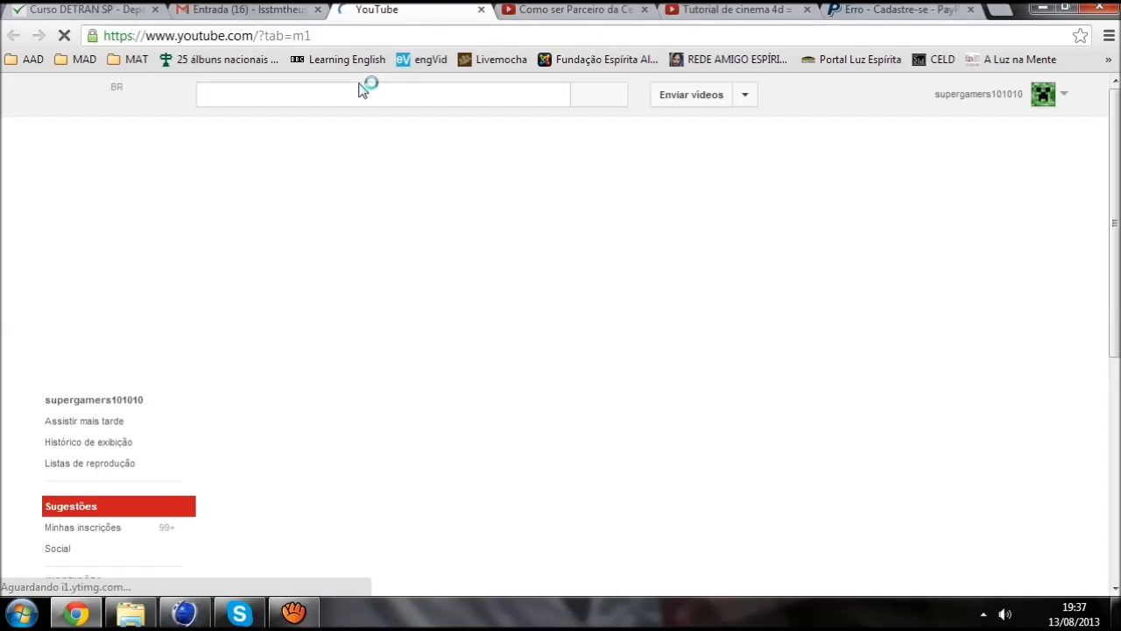
{"action": "left_click", "coordinate": [1033, 104]}
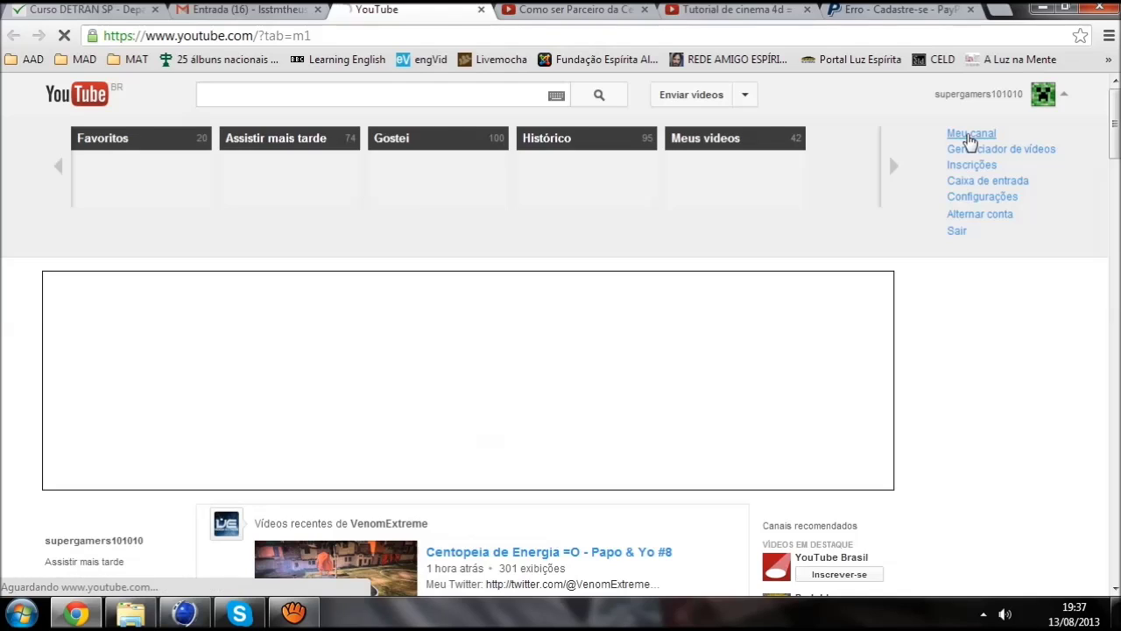
{"action": "left_click", "coordinate": [971, 136]}
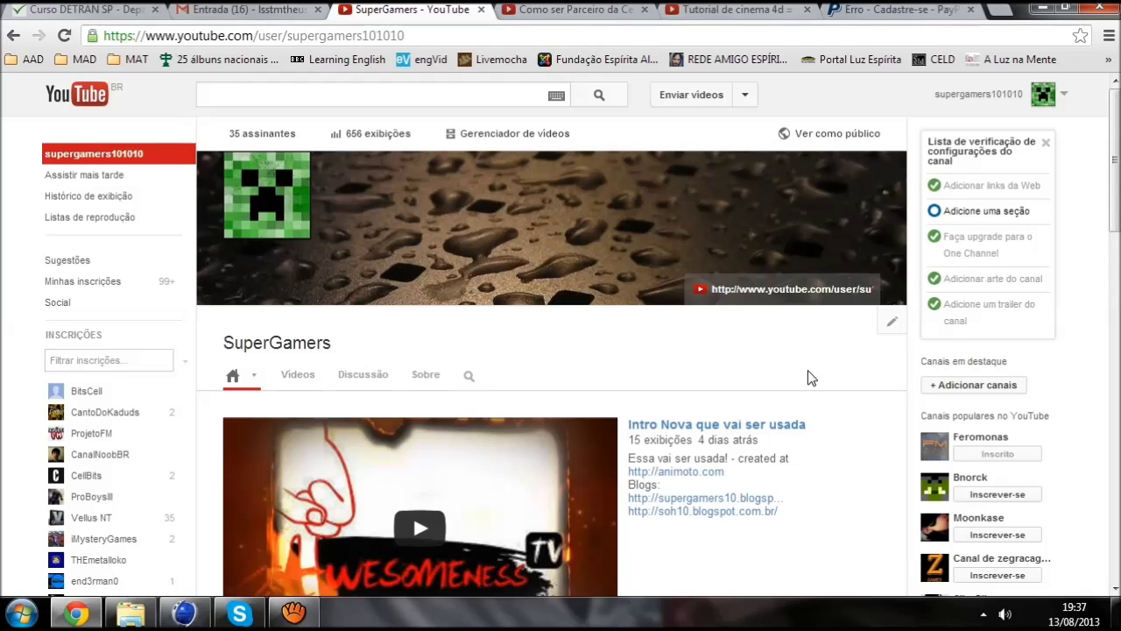
Step: Scroll through the channel page showing 'Intro Nova que vai ser usada', then return to Cinema 4D
{"action": "scroll", "coordinate": [819, 364], "scroll_direction": "down", "scroll_amount": 1}
{"action": "scroll", "coordinate": [828, 353], "scroll_direction": "down", "scroll_amount": 4}
{"action": "scroll", "coordinate": [504, 386], "scroll_direction": "down", "scroll_amount": 4}
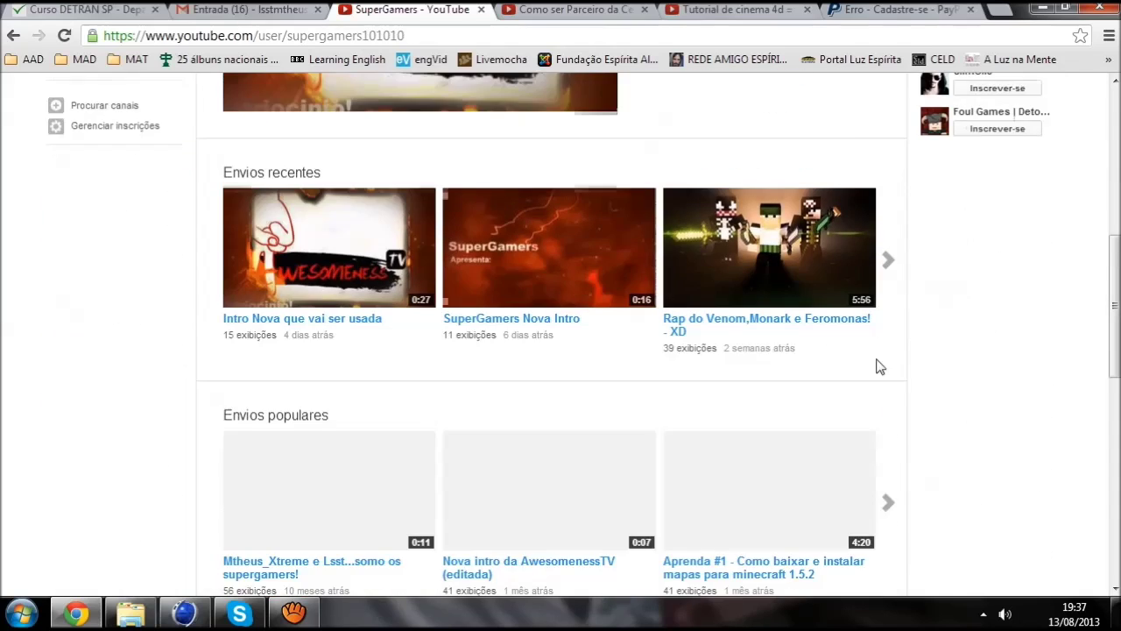
{"action": "scroll", "coordinate": [132, 400], "scroll_direction": "down", "scroll_amount": 2}
{"action": "scroll", "coordinate": [67, 395], "scroll_direction": "down", "scroll_amount": 2}
{"action": "scroll", "coordinate": [61, 394], "scroll_direction": "up", "scroll_amount": 4}
{"action": "scroll", "coordinate": [849, 292], "scroll_direction": "up", "scroll_amount": 2}
{"action": "scroll", "coordinate": [833, 282], "scroll_direction": "up", "scroll_amount": 4}
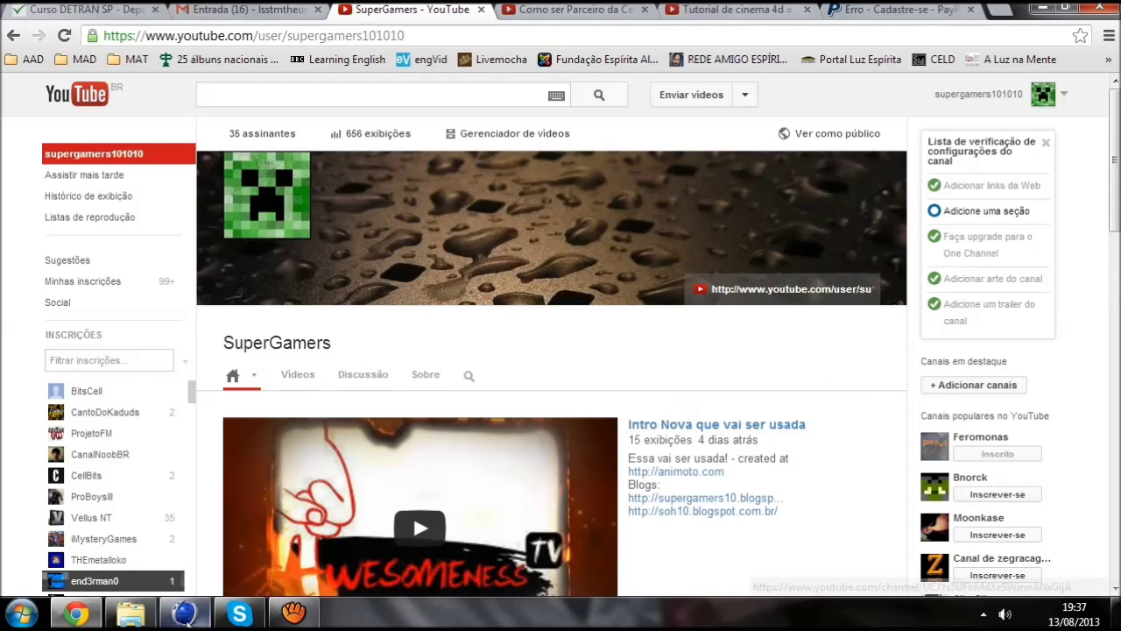
{"action": "left_click", "coordinate": [184, 613]}
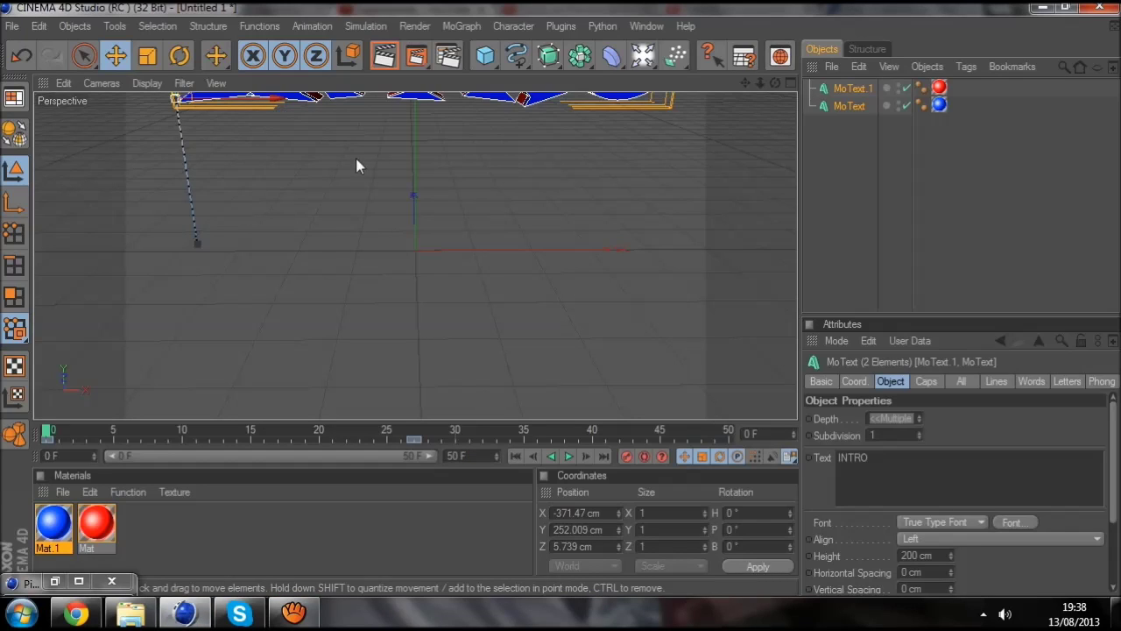